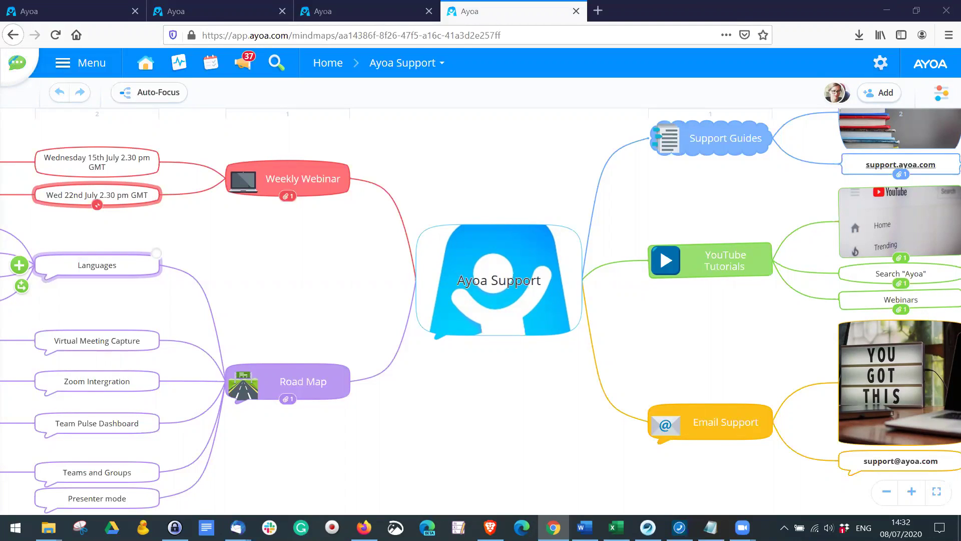
Step: Switch to the Ayoa home page, open My Planner and expand its list of unplanned tasks
{"action": "left_click", "coordinate": [76, 18]}
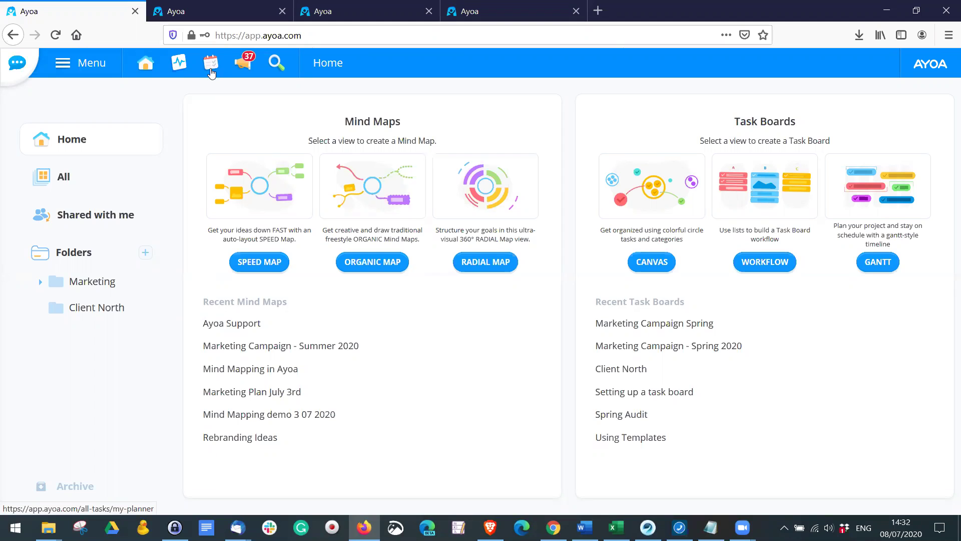
{"action": "left_click", "coordinate": [92, 68]}
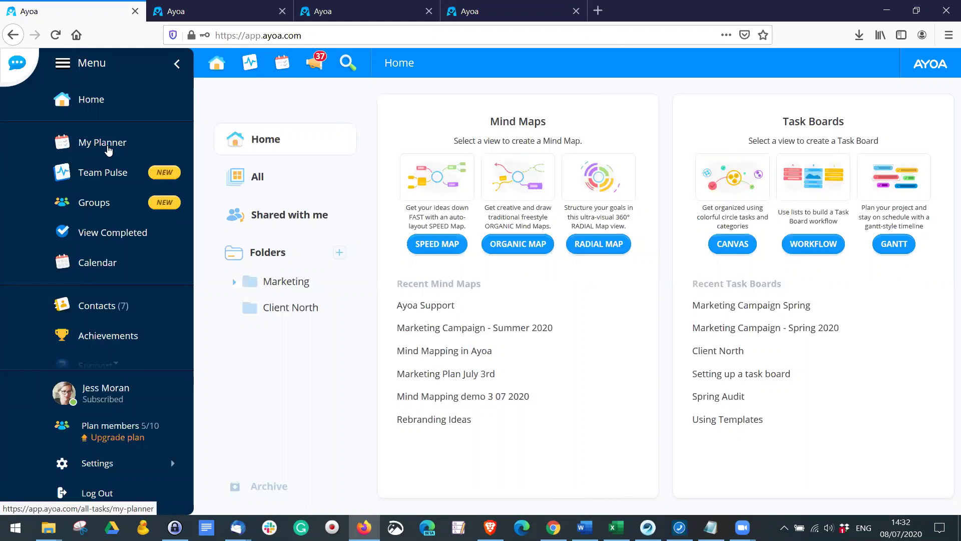
{"action": "left_click", "coordinate": [104, 145]}
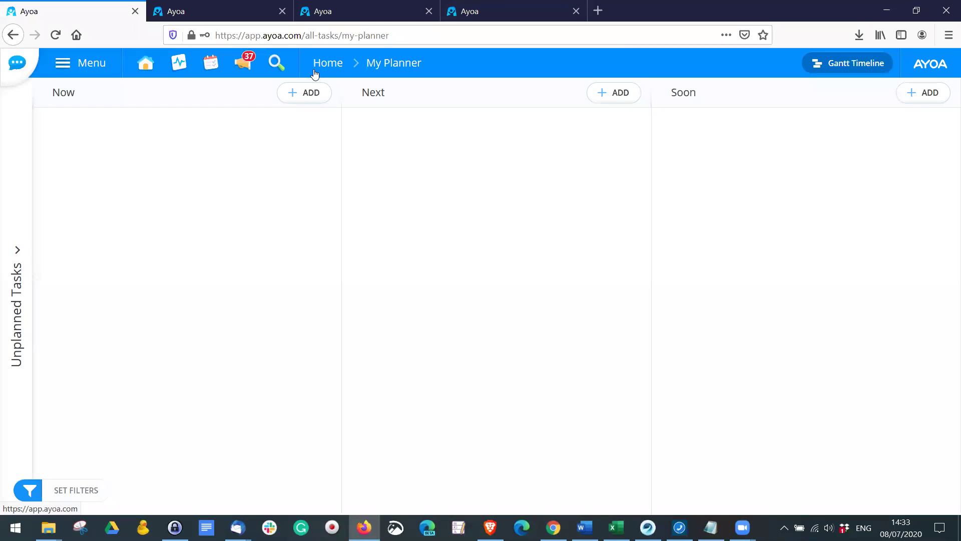
{"action": "left_click", "coordinate": [21, 268]}
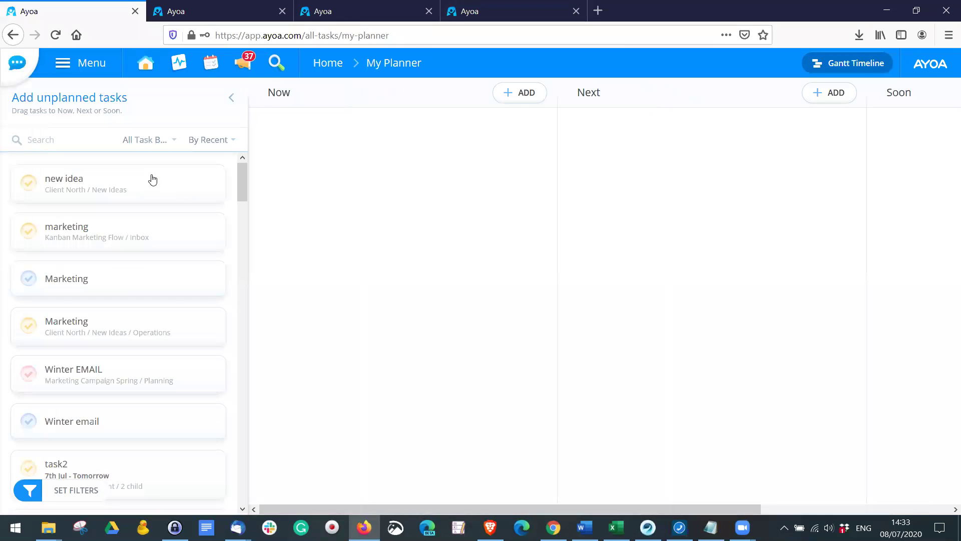
Step: Examine the task board filter, sort options and search field for the unplanned tasks
{"action": "left_click", "coordinate": [152, 141]}
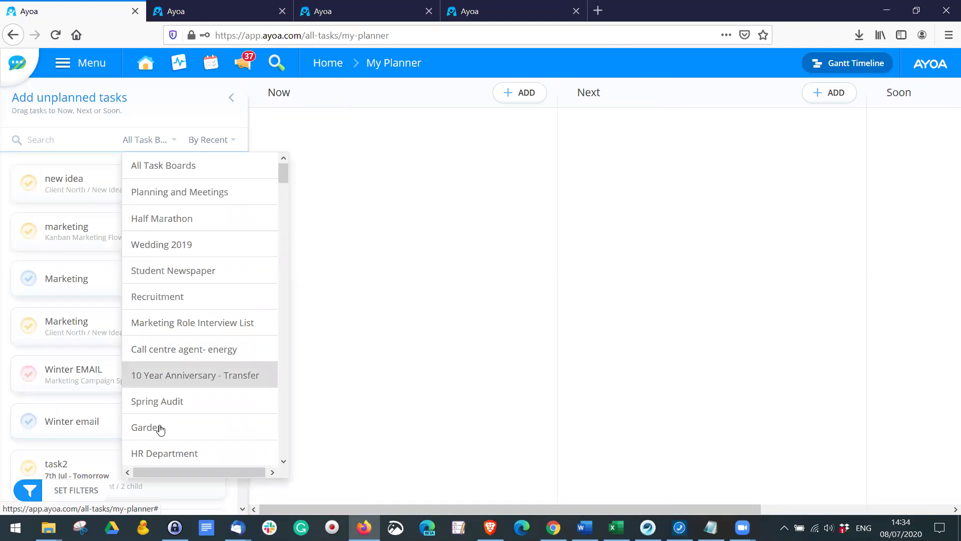
{"action": "left_click", "coordinate": [213, 138]}
{"action": "left_click", "coordinate": [215, 145]}
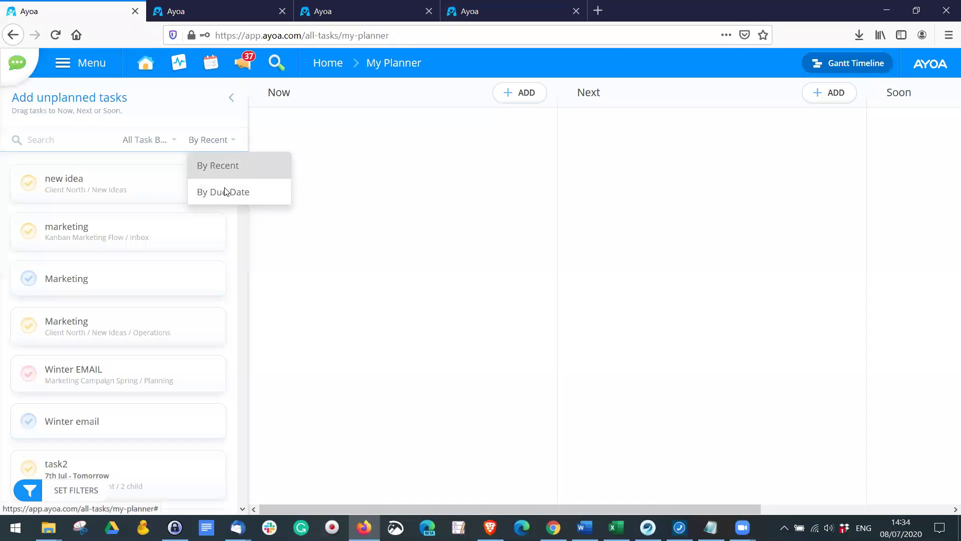
{"action": "left_click", "coordinate": [146, 114]}
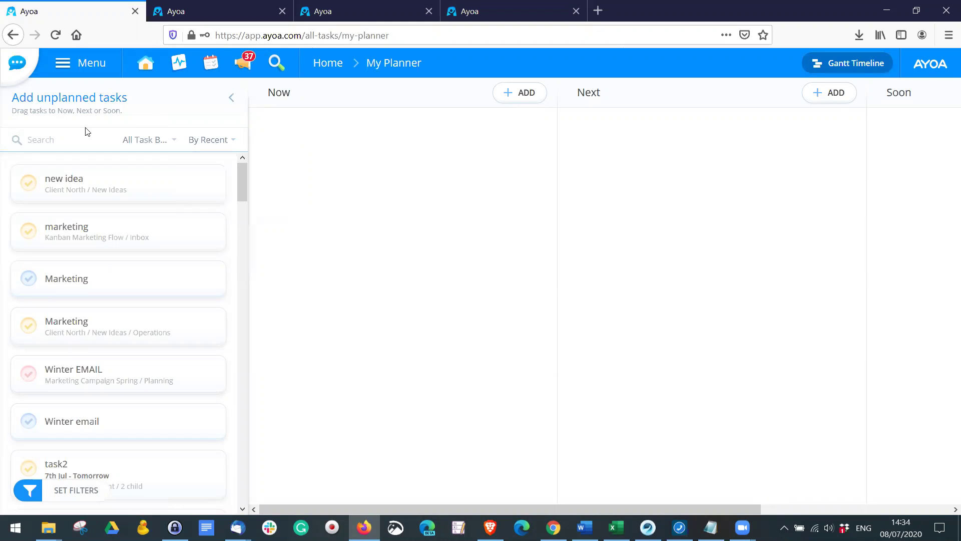
{"action": "left_click", "coordinate": [51, 138]}
{"action": "left_click_drag", "start_coordinate": [241, 181], "coordinate": [247, 150]}
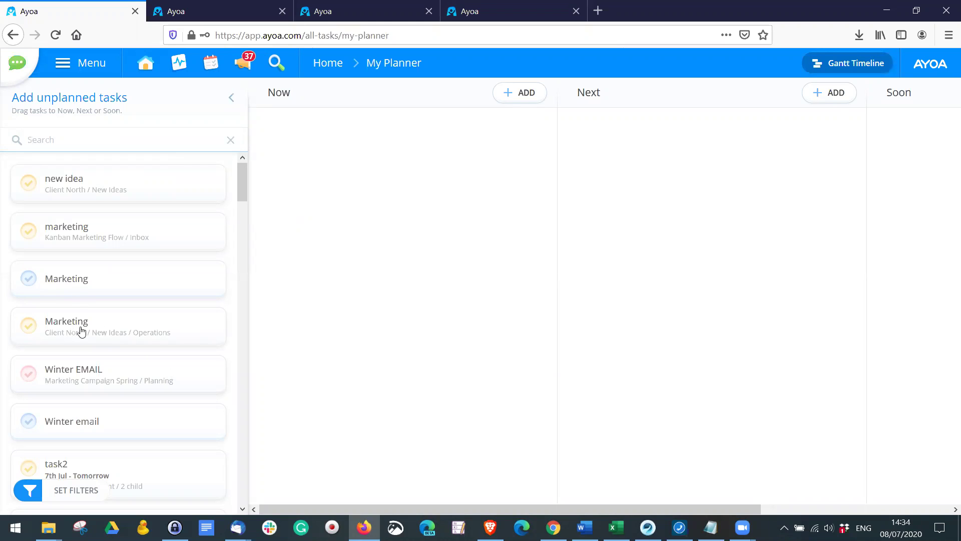
Step: Add the unplanned tasks Marketing (Client North / New Ideas / Operations), Website Launch and Autumn forecast to Now, and collapse the unplanned list
{"action": "left_click_drag", "start_coordinate": [64, 331], "coordinate": [416, 109]}
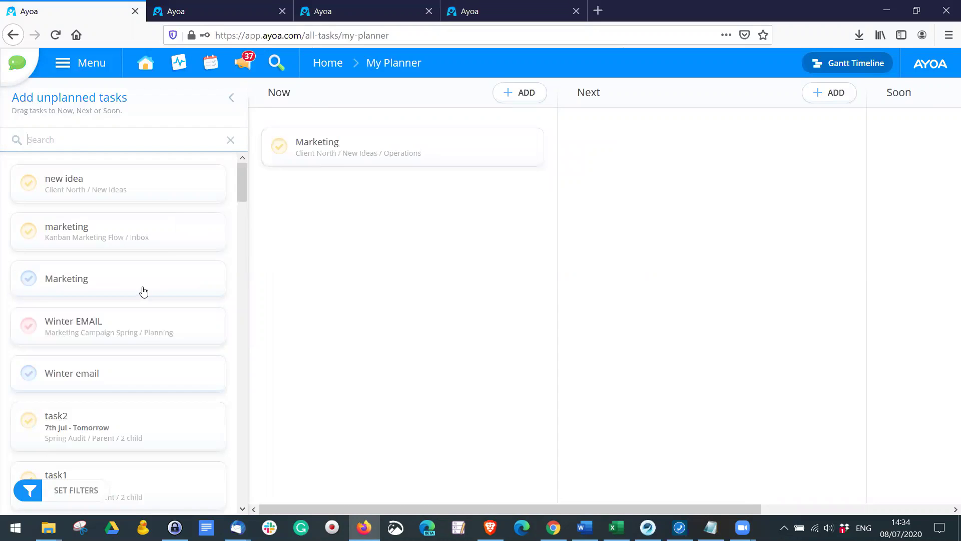
{"action": "scroll", "coordinate": [141, 289], "scroll_direction": "down", "scroll_amount": 4}
{"action": "scroll", "coordinate": [144, 291], "scroll_direction": "down", "scroll_amount": 7}
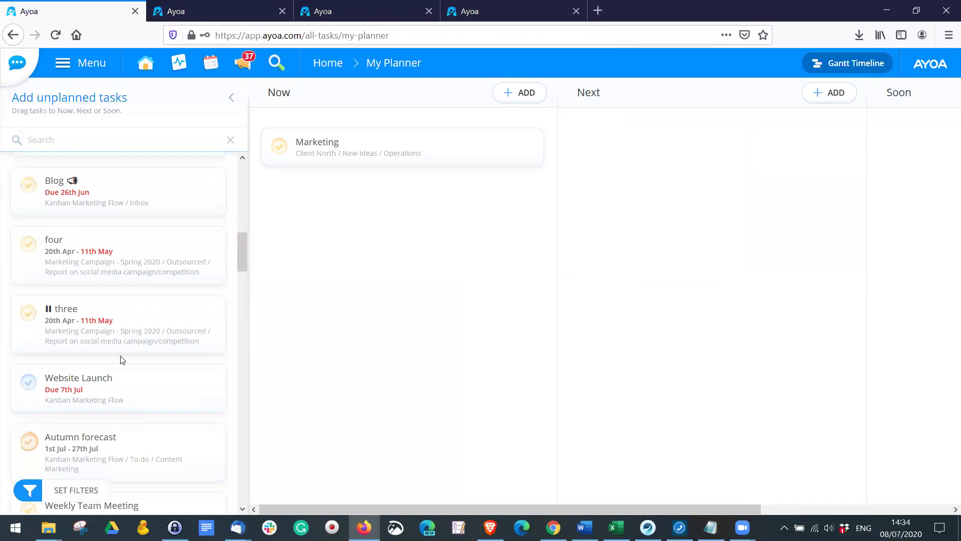
{"action": "left_click_drag", "start_coordinate": [122, 366], "coordinate": [306, 204]}
{"action": "left_click_drag", "start_coordinate": [70, 392], "coordinate": [340, 278]}
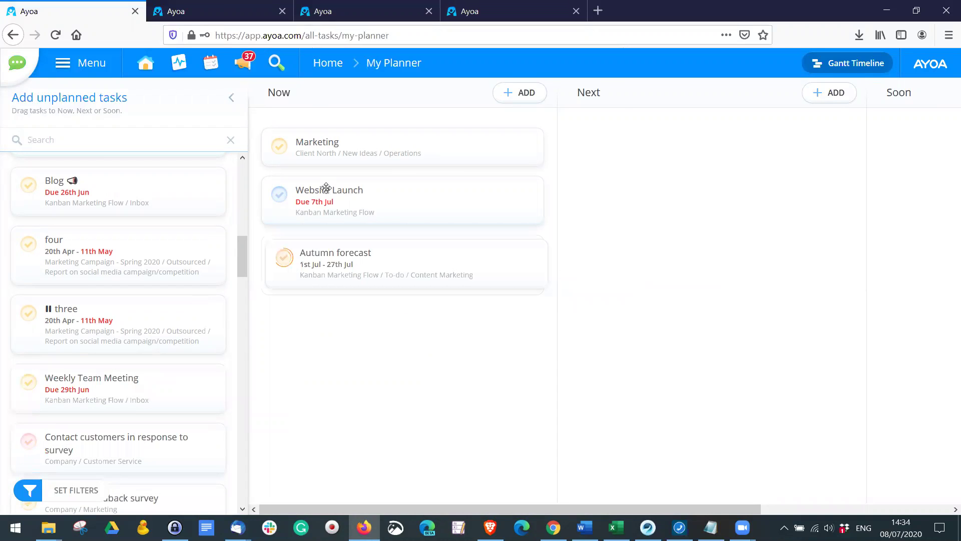
{"action": "left_click", "coordinate": [231, 99]}
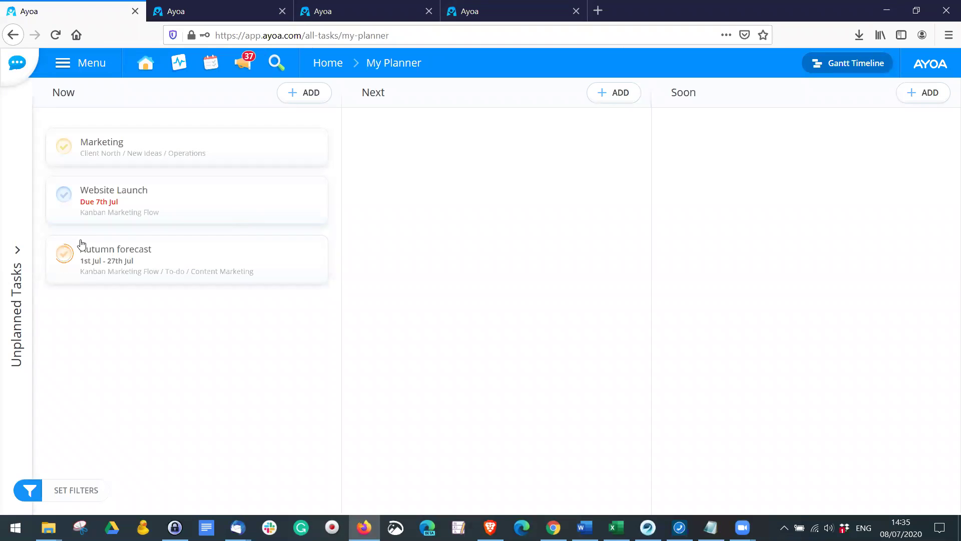
Step: Move the Autumn forecast task from Now to Next and the Marketing task from Now to Soon
{"action": "mouse_move", "coordinate": [81, 237]}
{"action": "mouse_move", "coordinate": [209, 111]}
{"action": "left_click_drag", "start_coordinate": [150, 253], "coordinate": [403, 148]}
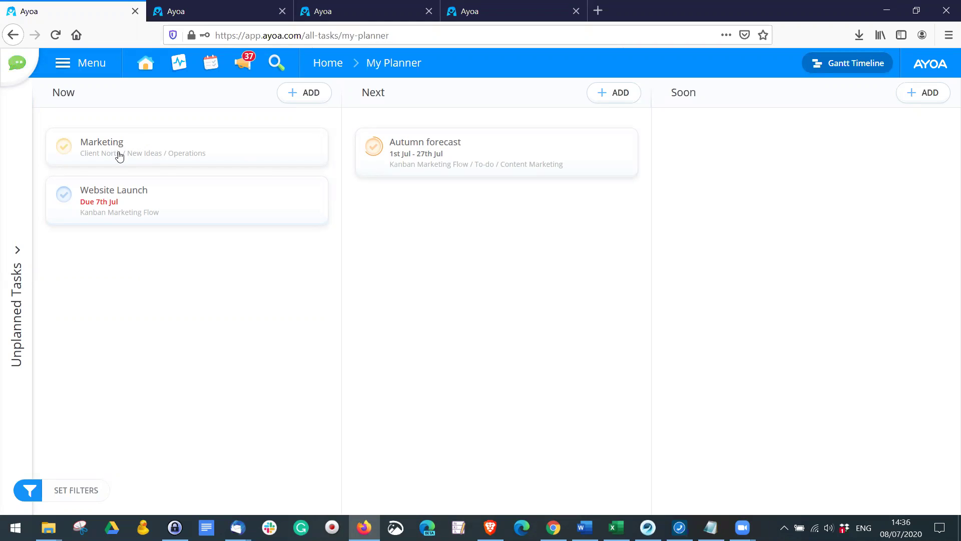
{"action": "left_click_drag", "start_coordinate": [104, 146], "coordinate": [720, 133]}
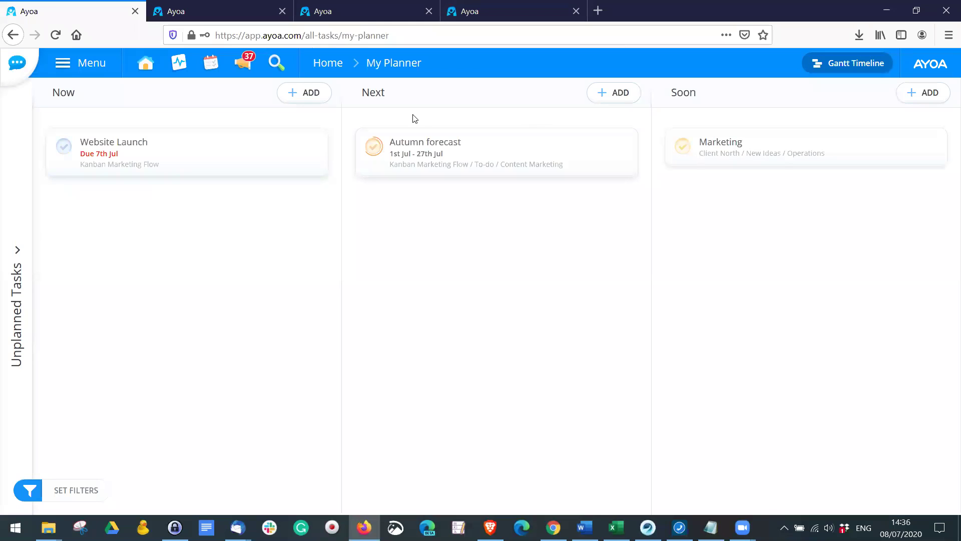
Step: Review the Autumn forecast task's info, notes and comments, and briefly open the Website Launch task
{"action": "left_click", "coordinate": [540, 163]}
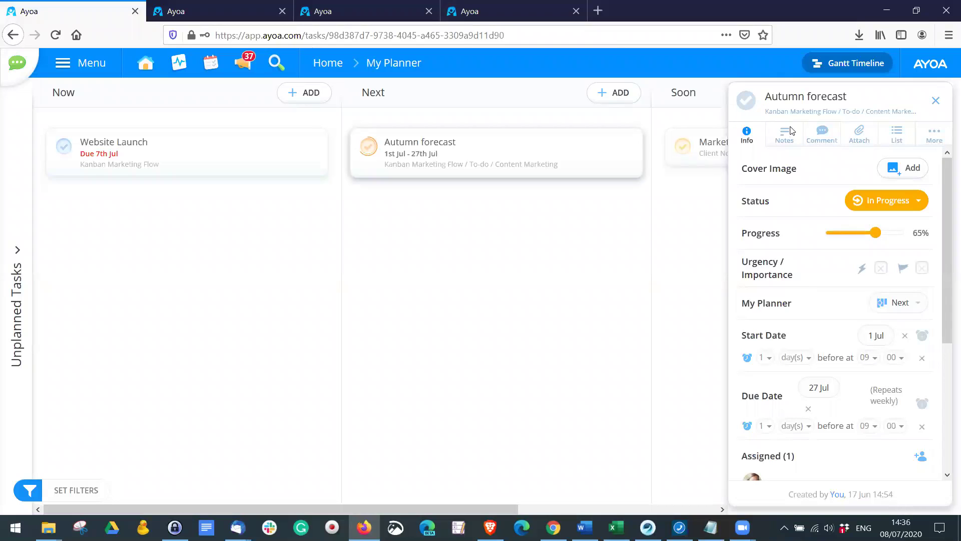
{"action": "scroll", "coordinate": [840, 370], "scroll_direction": "down", "scroll_amount": 4}
{"action": "scroll", "coordinate": [841, 337], "scroll_direction": "up", "scroll_amount": 4}
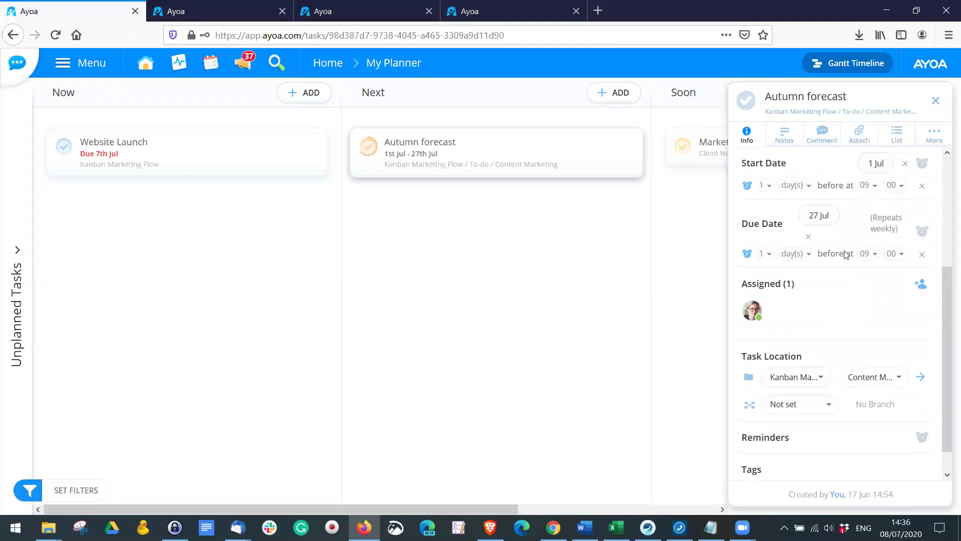
{"action": "left_click", "coordinate": [776, 138]}
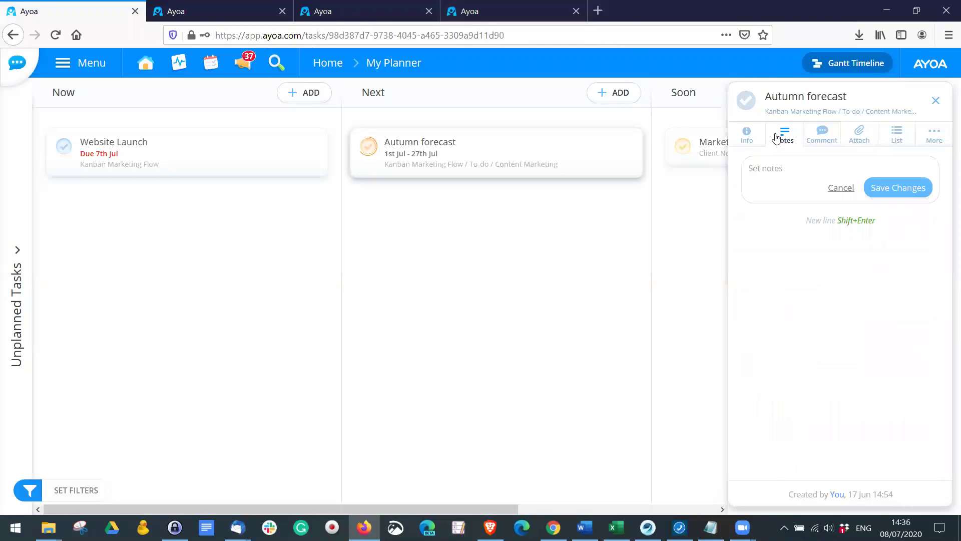
{"action": "left_click", "coordinate": [832, 140]}
{"action": "left_click", "coordinate": [753, 138]}
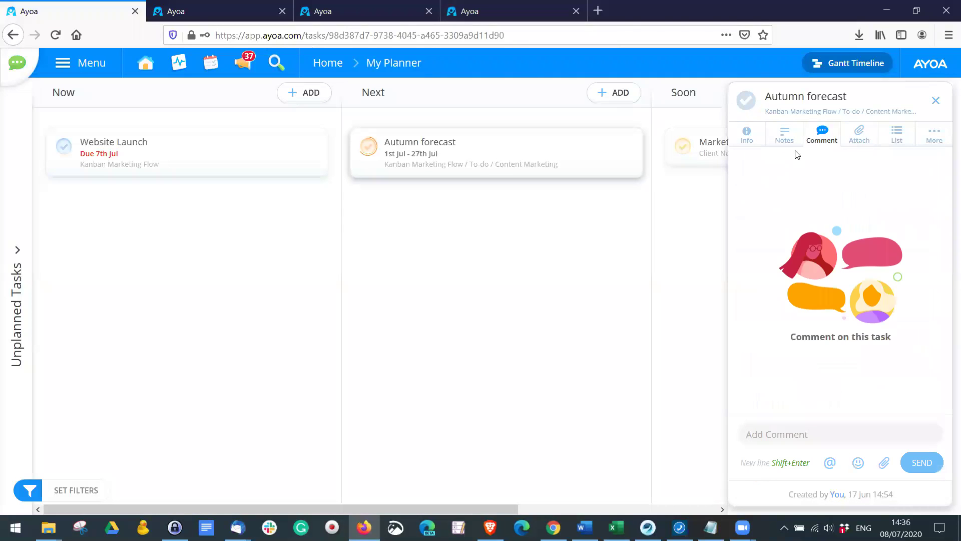
{"action": "left_click", "coordinate": [935, 100]}
{"action": "left_click", "coordinate": [202, 151]}
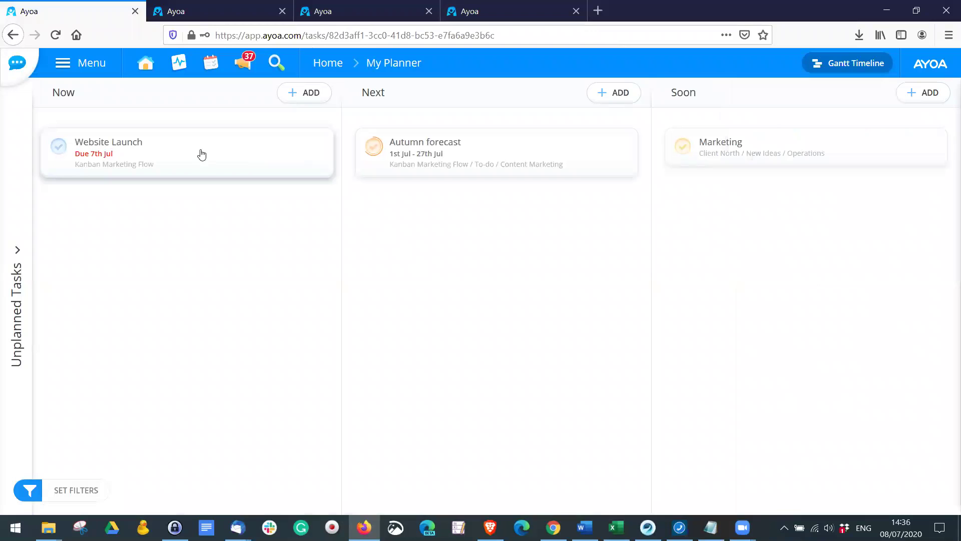
{"action": "left_click", "coordinate": [935, 102]}
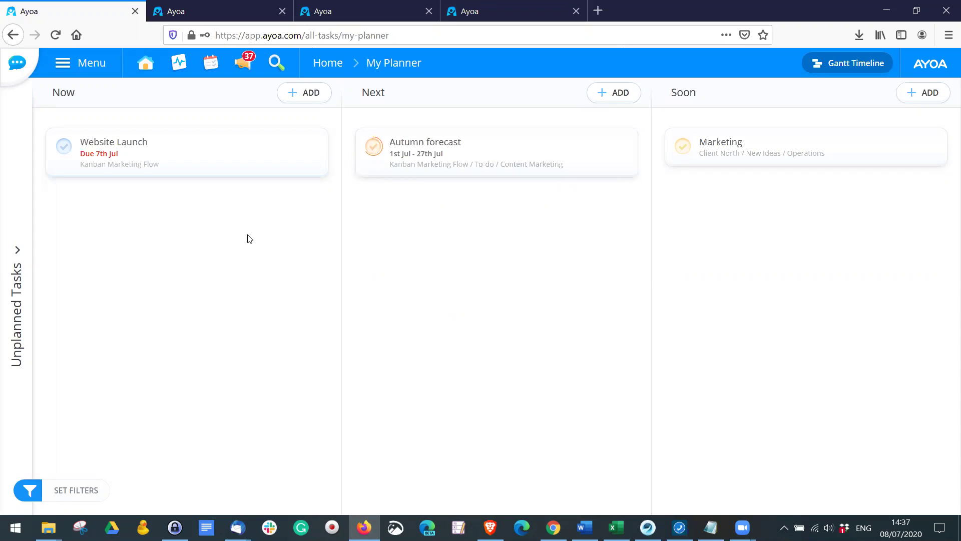
Step: Add a new task named "Renew subscription" below Website Launch in Now
{"action": "double_click", "coordinate": [172, 218]}
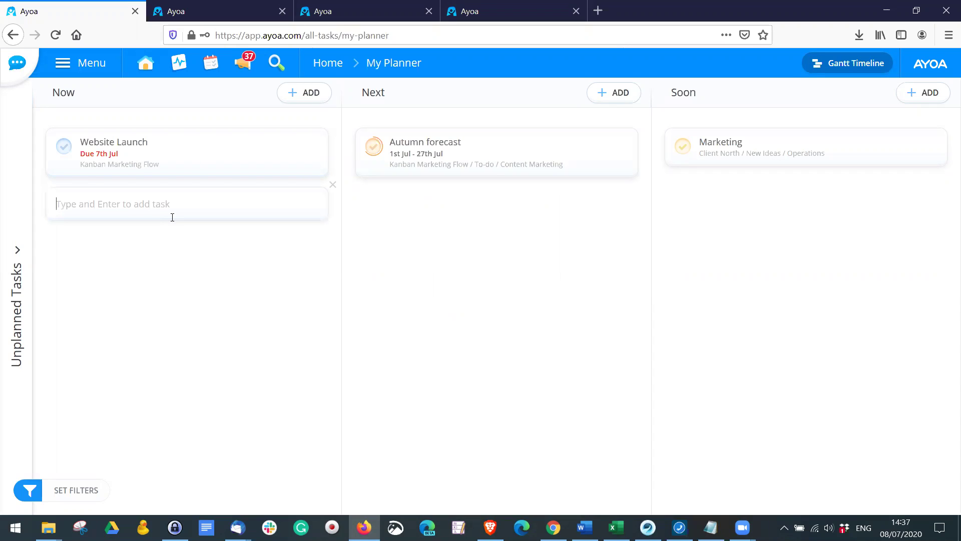
{"action": "type", "text": "Renew subsc"}
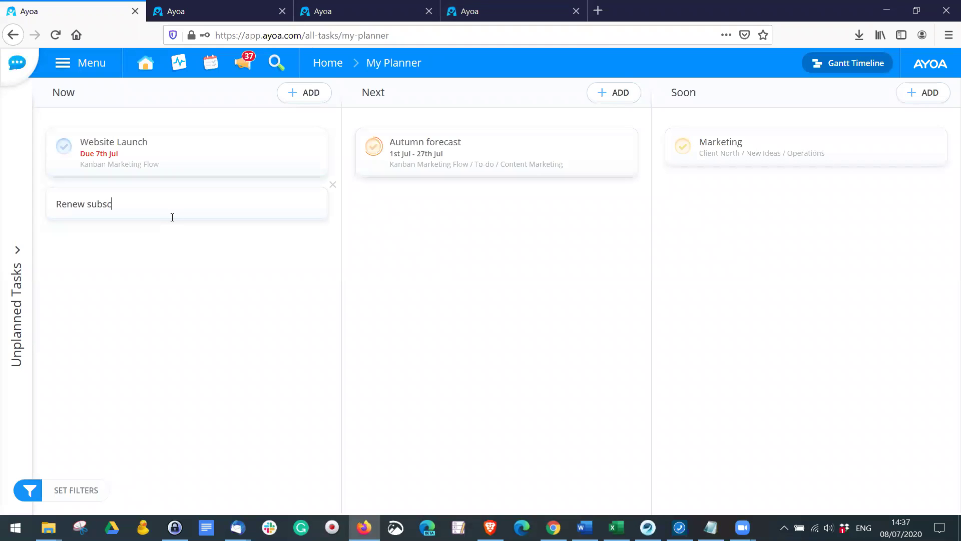
{"action": "type", "text": "tion"}
{"action": "key", "text": "Return"}
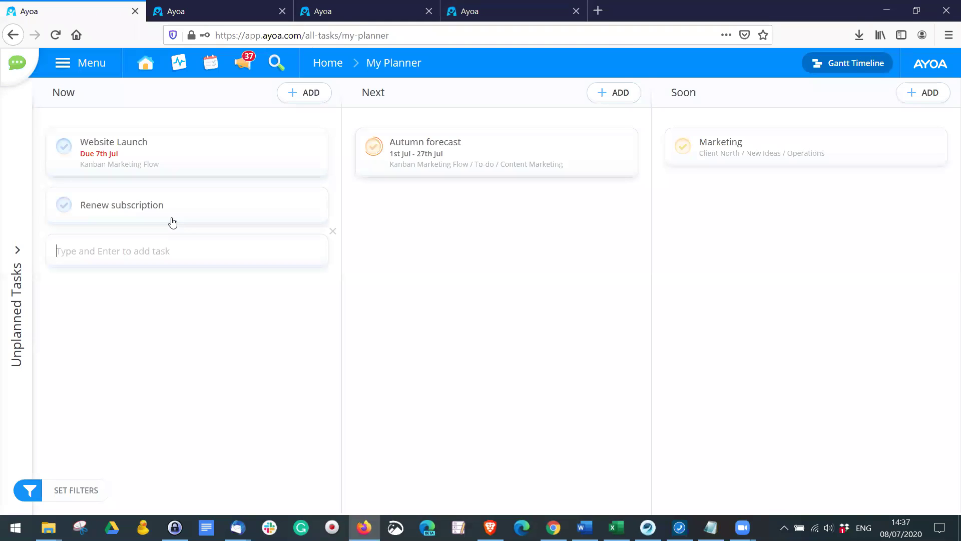
Step: Set the Renew subscription task's location to the Client North task board and the New Ideas category
{"action": "left_click", "coordinate": [220, 203]}
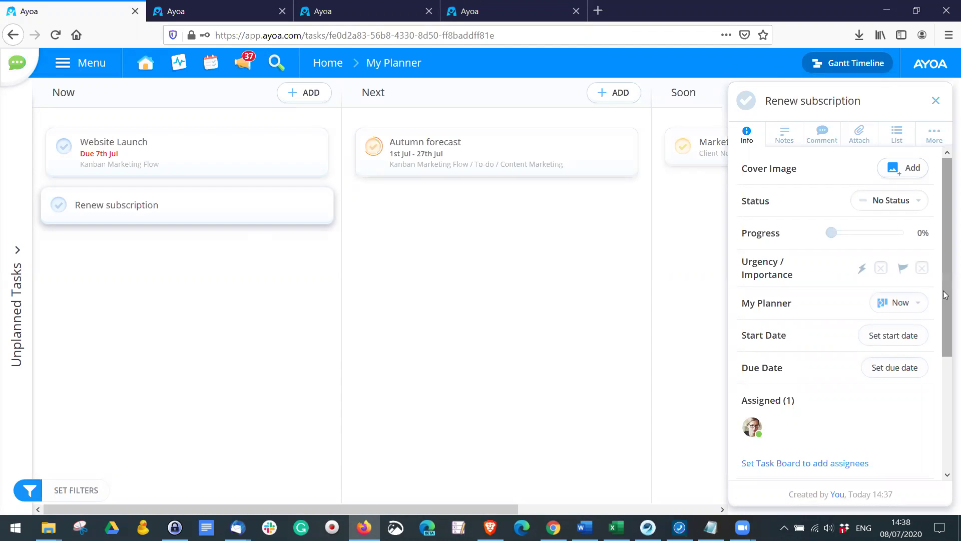
{"action": "scroll", "coordinate": [943, 296], "scroll_direction": "down", "scroll_amount": 2}
{"action": "scroll", "coordinate": [941, 305], "scroll_direction": "down", "scroll_amount": 1}
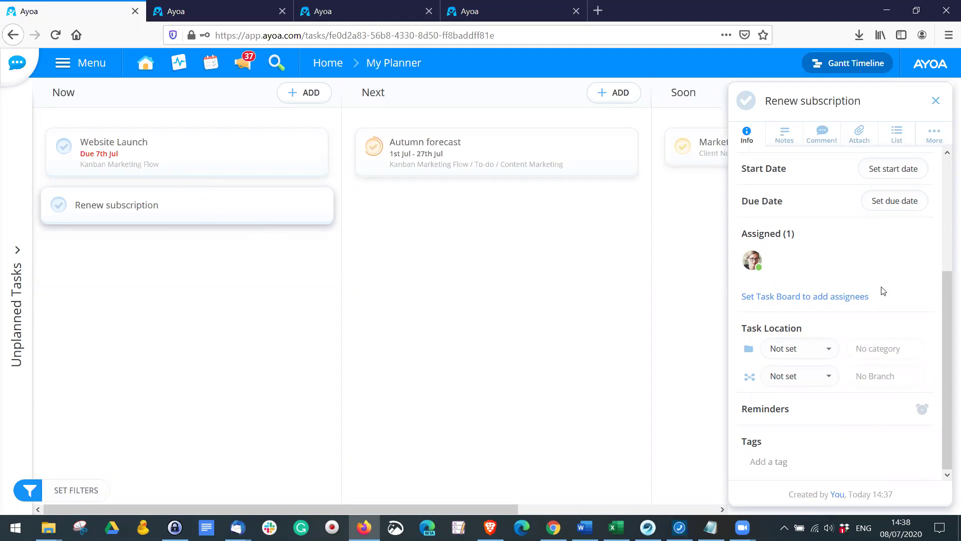
{"action": "scroll", "coordinate": [926, 180], "scroll_direction": "up", "scroll_amount": 3}
{"action": "scroll", "coordinate": [922, 197], "scroll_direction": "down", "scroll_amount": 3}
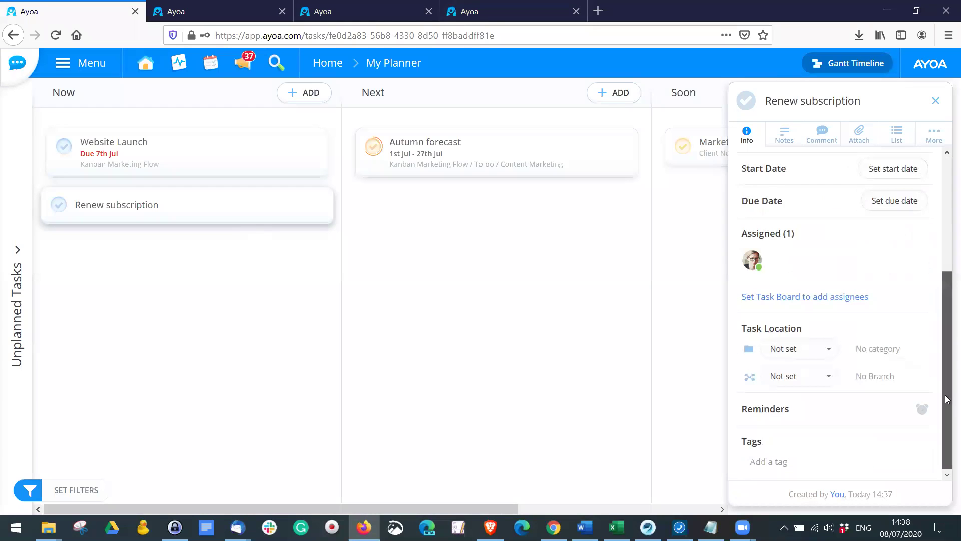
{"action": "left_click", "coordinate": [774, 347]}
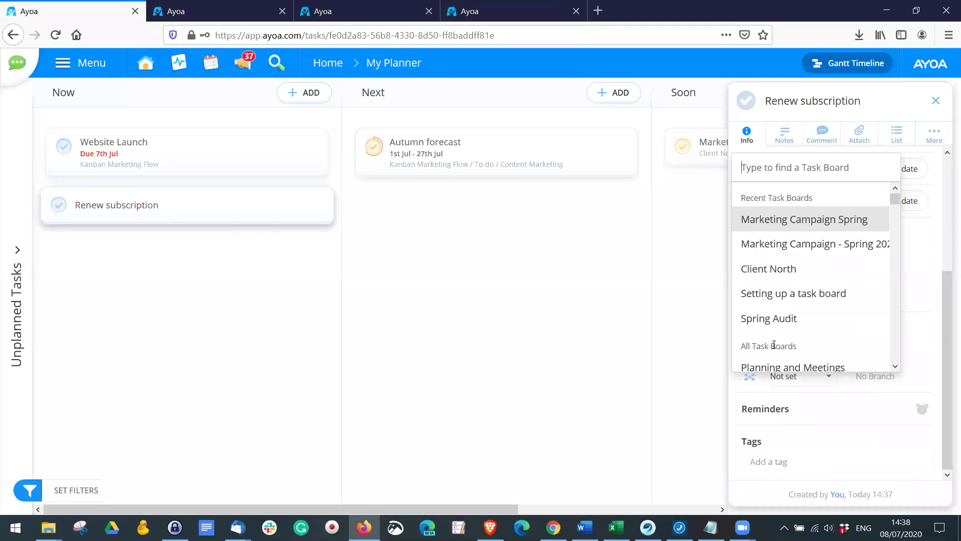
{"action": "left_click", "coordinate": [791, 268]}
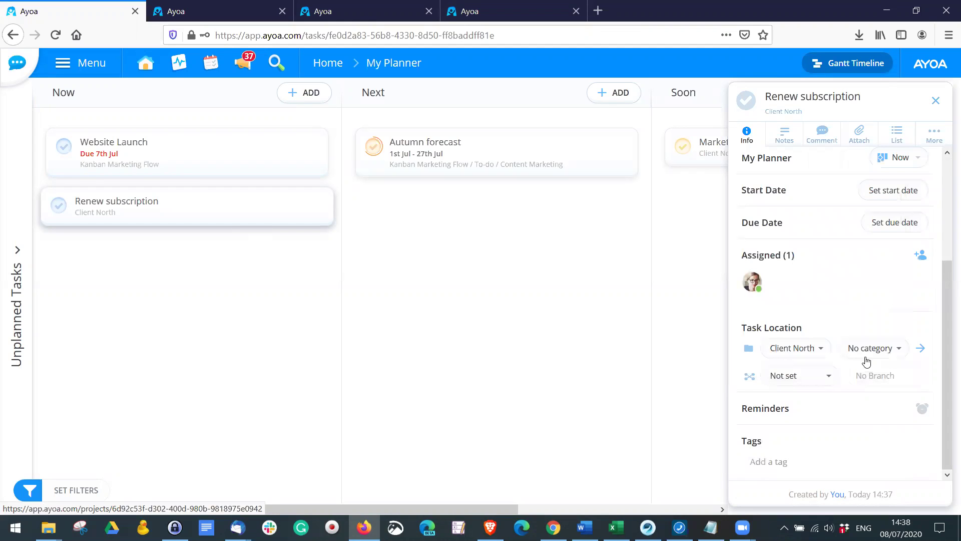
{"action": "left_click", "coordinate": [872, 359]}
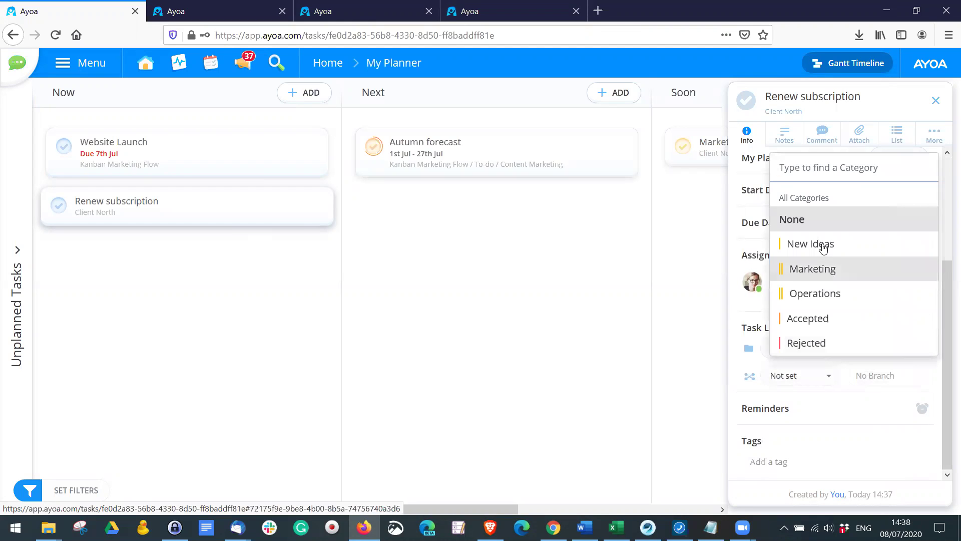
{"action": "left_click", "coordinate": [823, 249]}
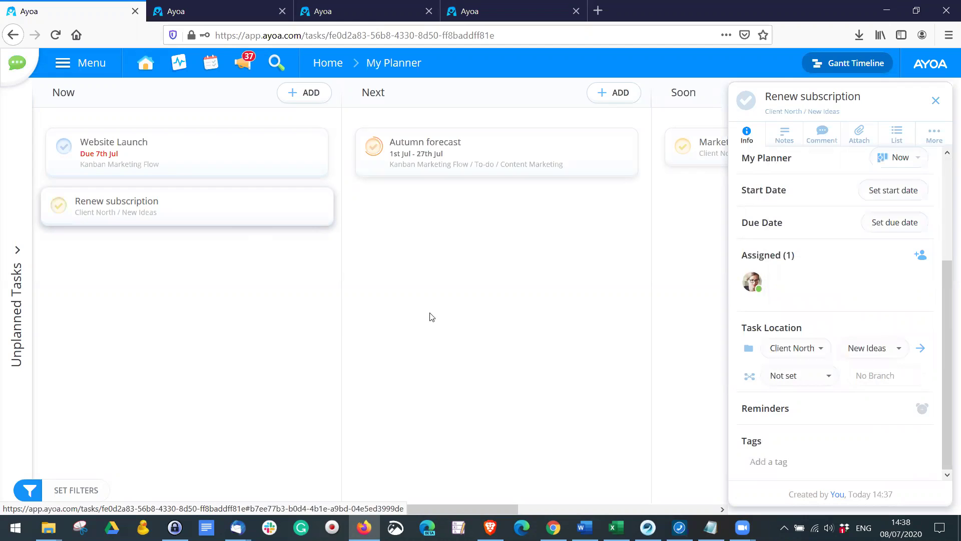
{"action": "left_click", "coordinate": [456, 311]}
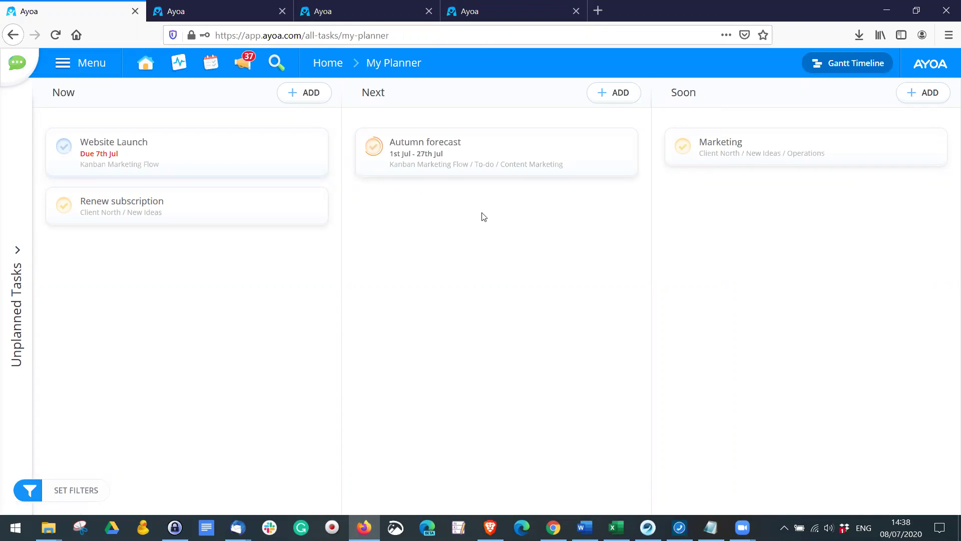
Step: Add a new task named "Order Stationary" below Autumn forecast in Next
{"action": "double_click", "coordinate": [466, 219]}
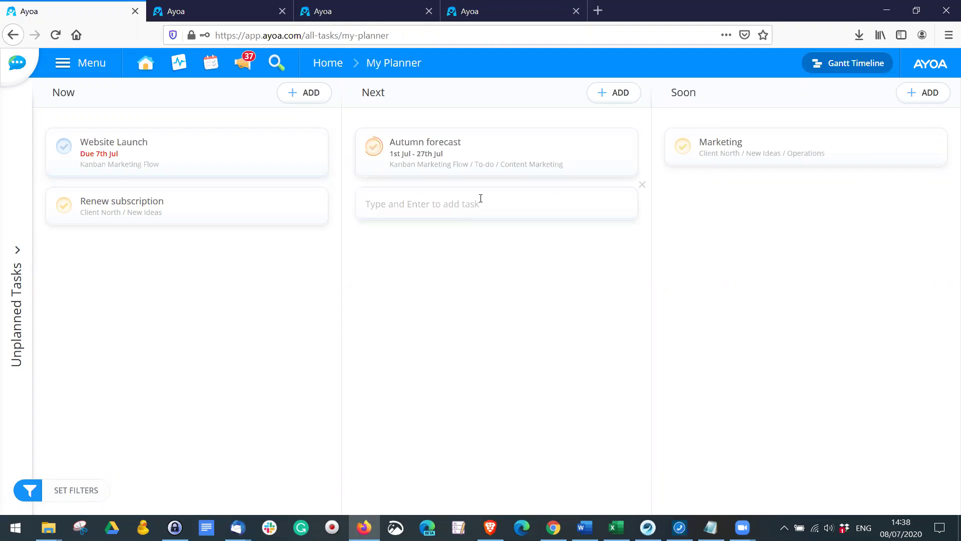
{"action": "type", "text": "Order Staion"}
{"action": "key", "text": "BackSpace"}
{"action": "key", "text": "BackSpace"}
{"action": "key", "text": "BackSpace"}
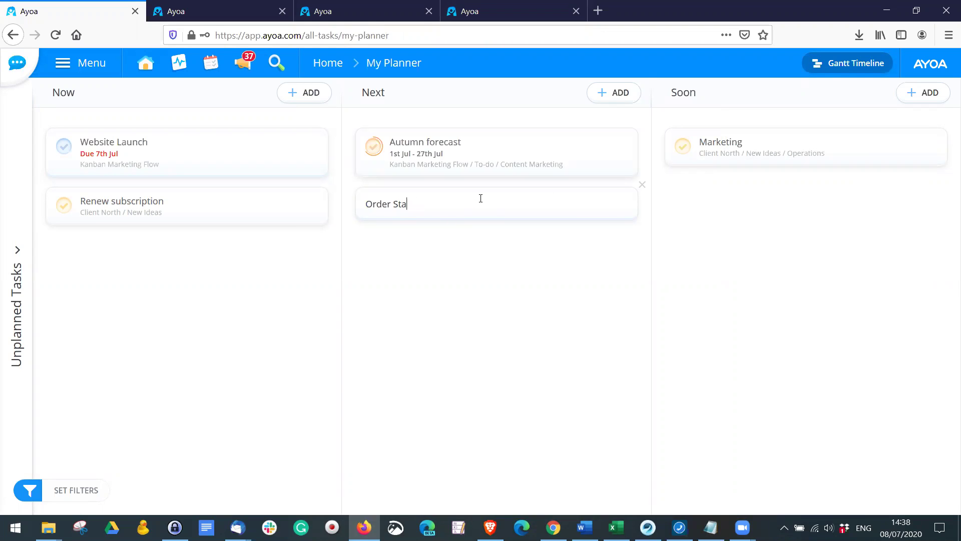
{"action": "type", "text": "tionary"}
{"action": "key", "text": "Return"}
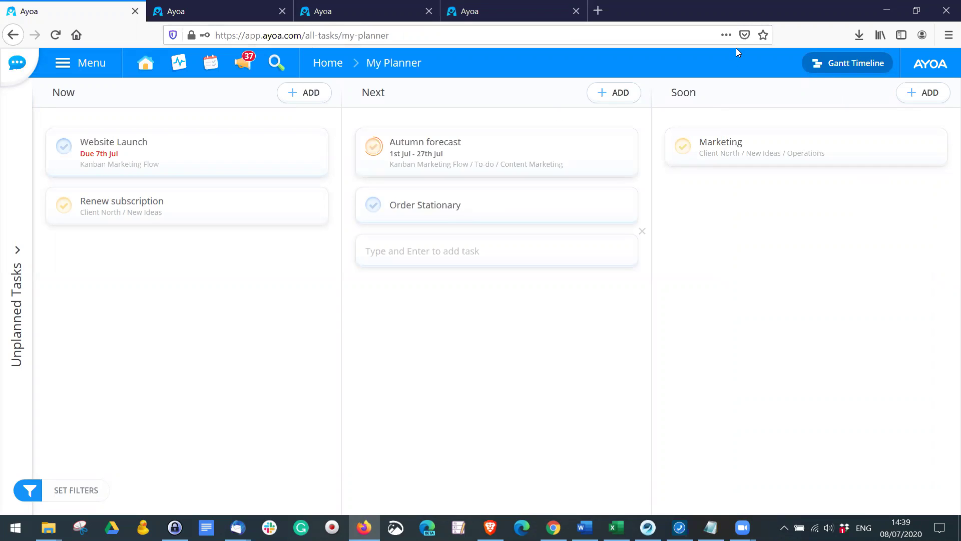
Step: Show the planner's tasks as a Gantt timeline
{"action": "left_click", "coordinate": [843, 63]}
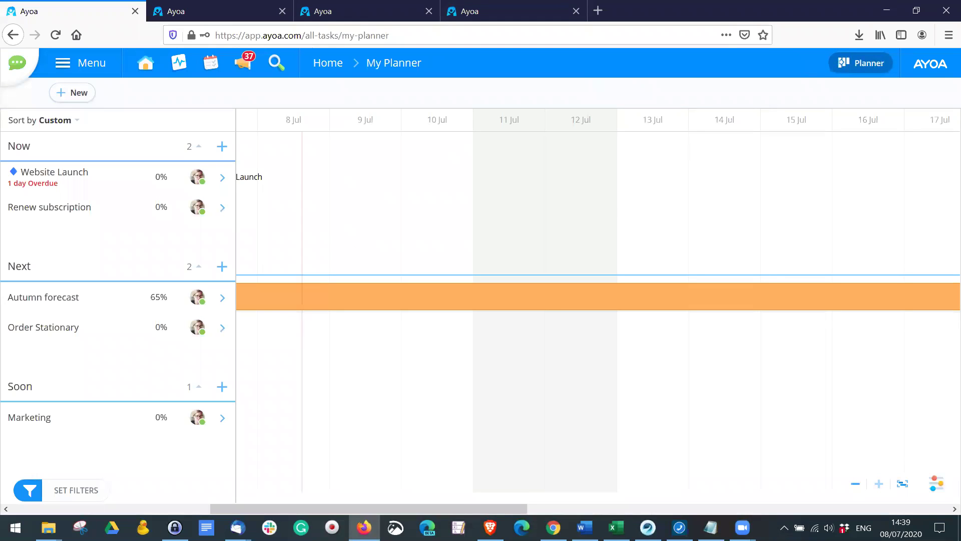
Step: Look over the Gantt timeline's dates and tasks around early July, and return to the planner's board view
{"action": "left_click_drag", "start_coordinate": [461, 508], "coordinate": [290, 472]}
{"action": "left_click_drag", "start_coordinate": [271, 512], "coordinate": [470, 517]}
{"action": "left_click_drag", "start_coordinate": [369, 509], "coordinate": [392, 500]}
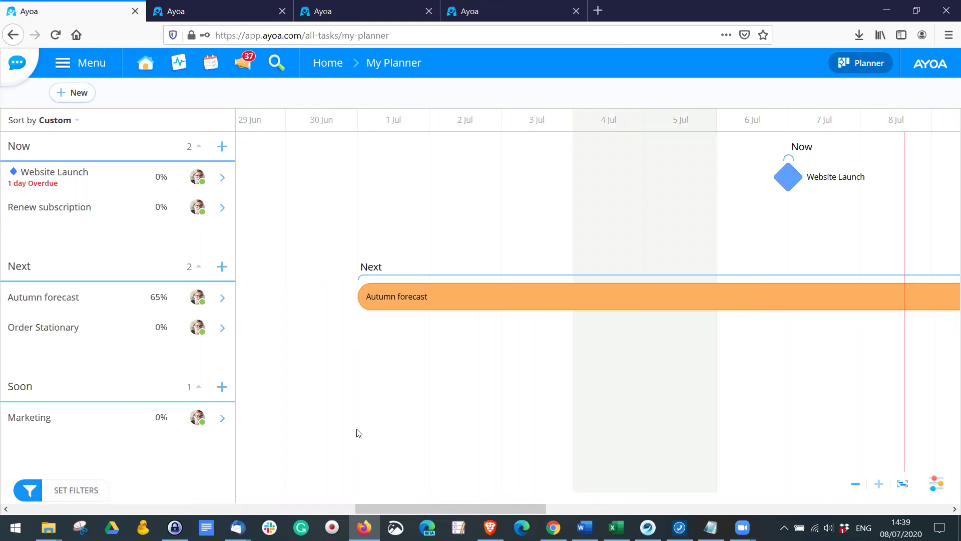
{"action": "left_click_drag", "start_coordinate": [443, 508], "coordinate": [462, 426]}
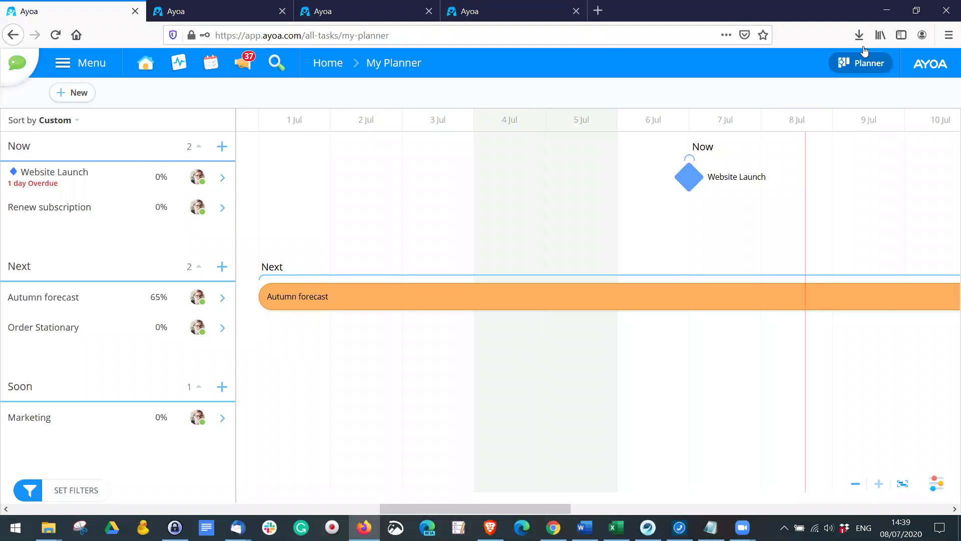
{"action": "left_click", "coordinate": [858, 62]}
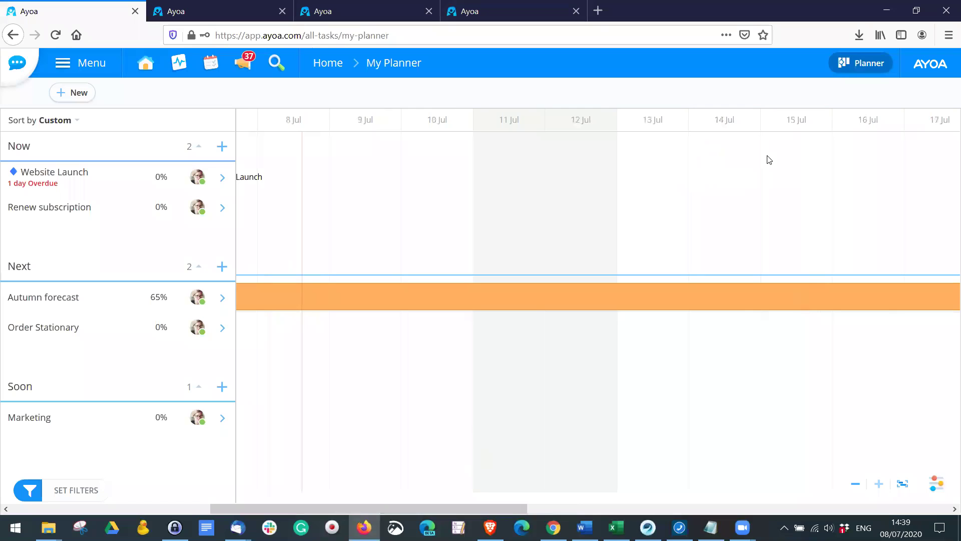
{"action": "left_click", "coordinate": [857, 70]}
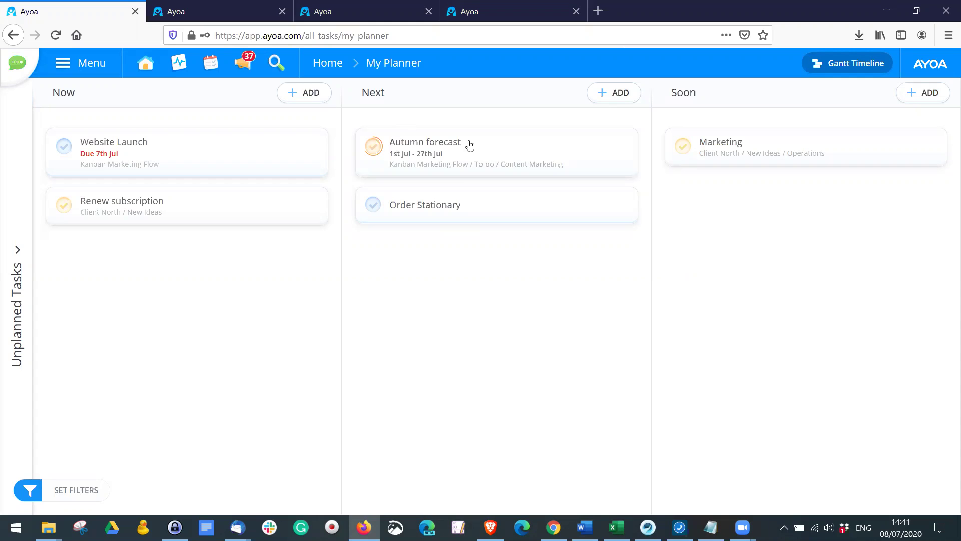
Step: Go from the Autumn forecast task's details to its Kanban Marketing Flow task board, and close the task details there
{"action": "left_click", "coordinate": [466, 161]}
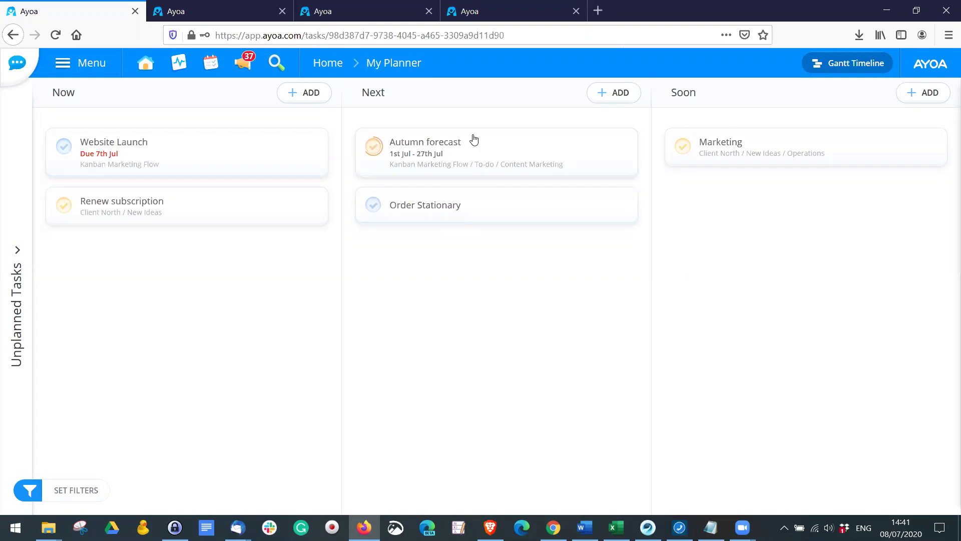
{"action": "scroll", "coordinate": [831, 270], "scroll_direction": "down", "scroll_amount": 4}
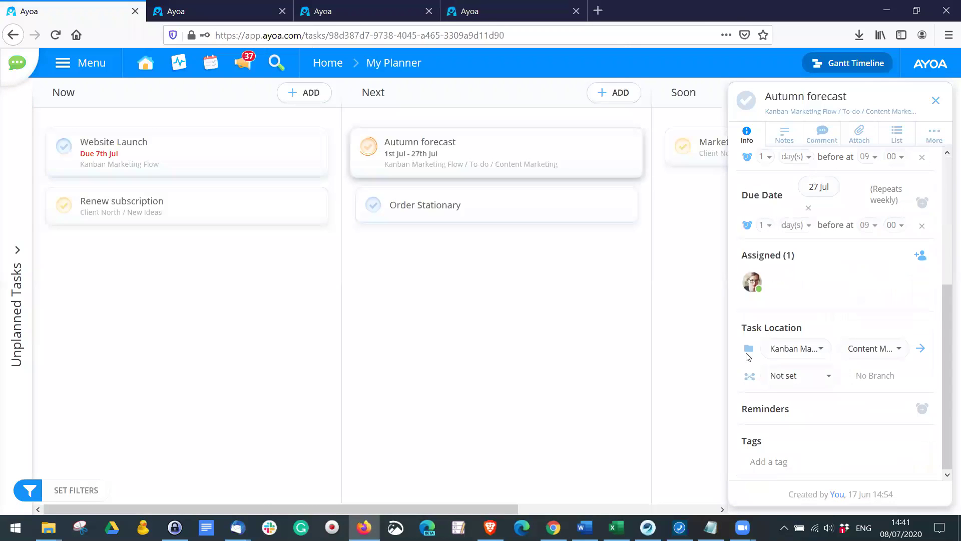
{"action": "left_click", "coordinate": [920, 350]}
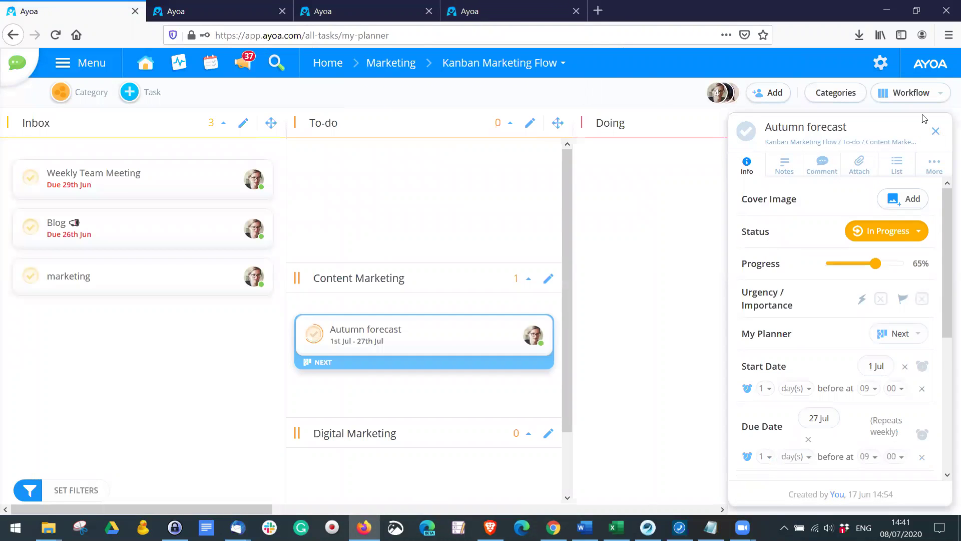
{"action": "left_click", "coordinate": [943, 132]}
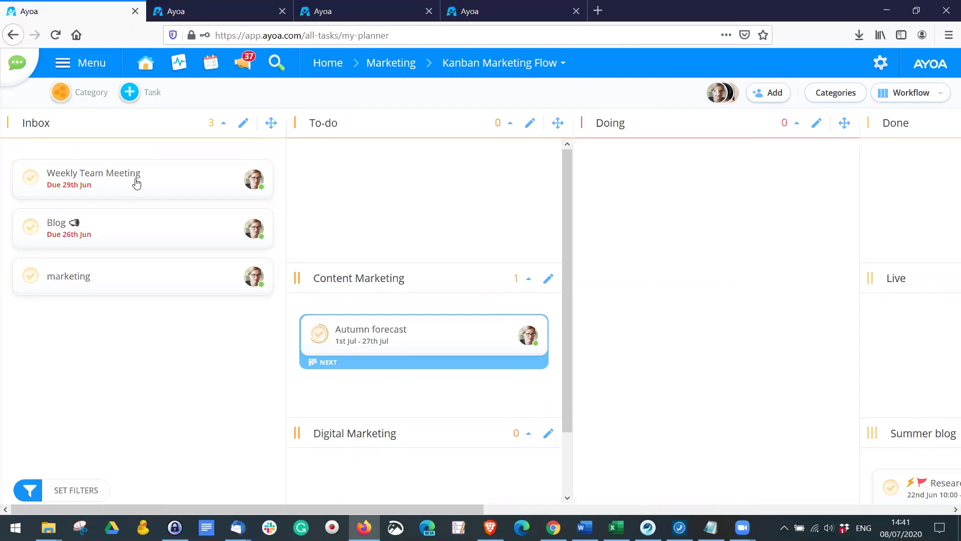
Step: Plan the Weekly Team Meeting task in the Inbox as Now in My Planner
{"action": "left_click", "coordinate": [121, 184]}
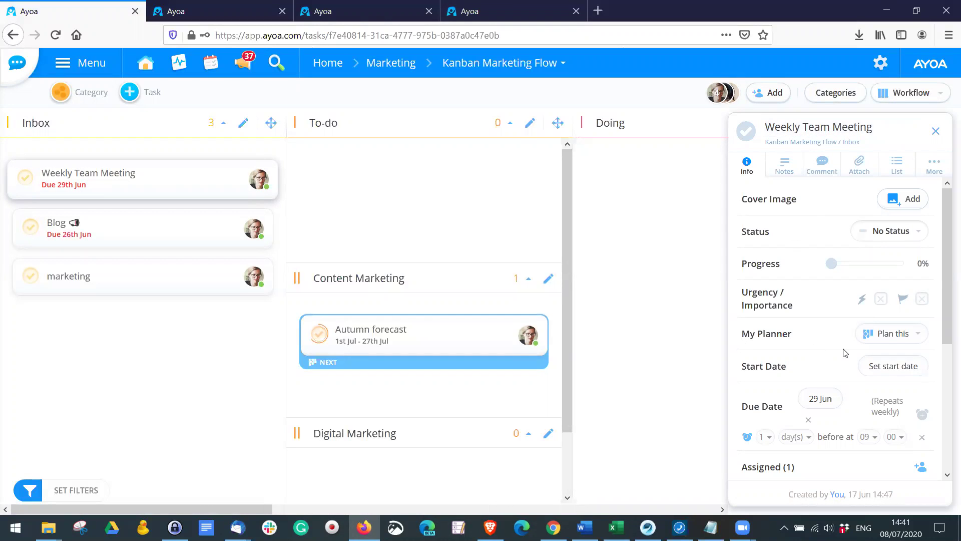
{"action": "left_click", "coordinate": [891, 337]}
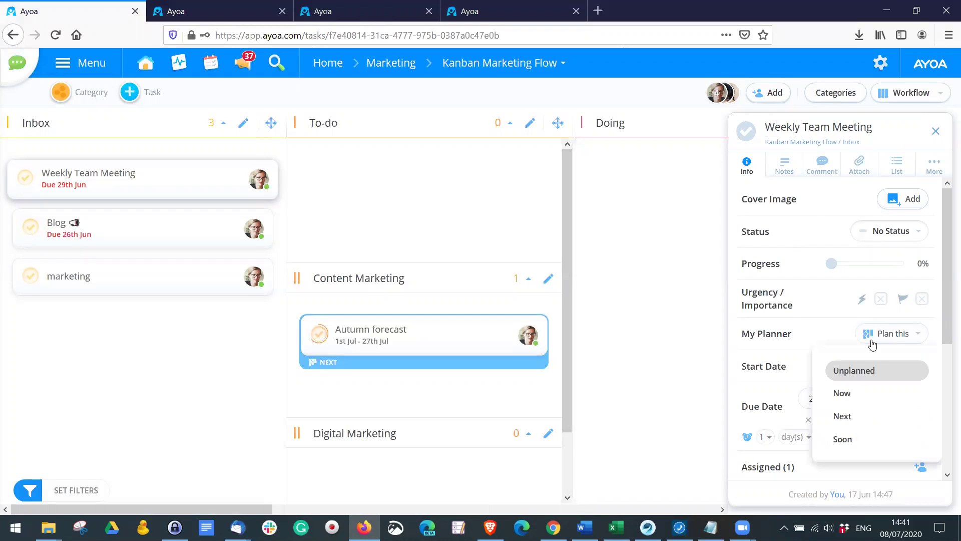
{"action": "left_click", "coordinate": [857, 392]}
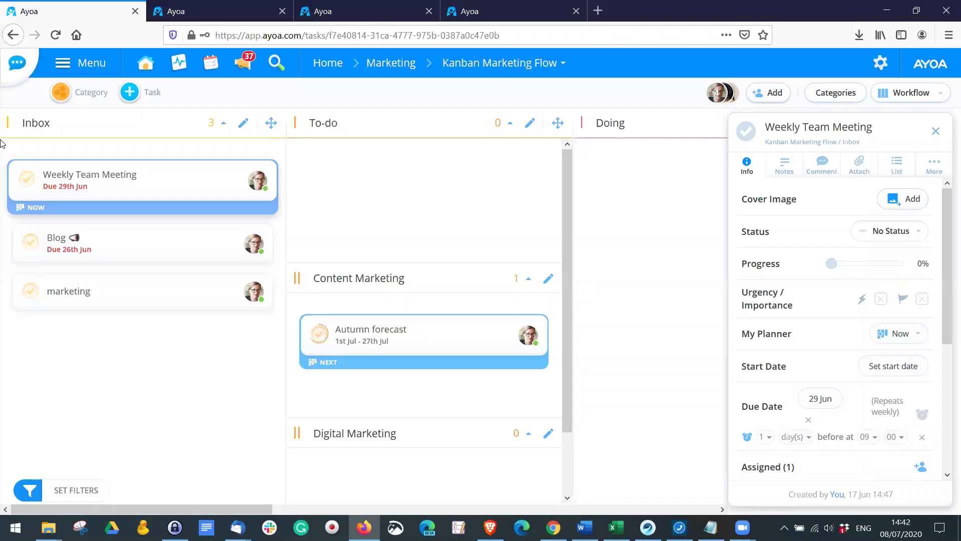
Step: In the second browser tab's planner, move Weekly Team Meeting to Soon and back, and order Now as Weekly Team Meeting, Website Launch, Renew subscription
{"action": "left_click", "coordinate": [185, 11]}
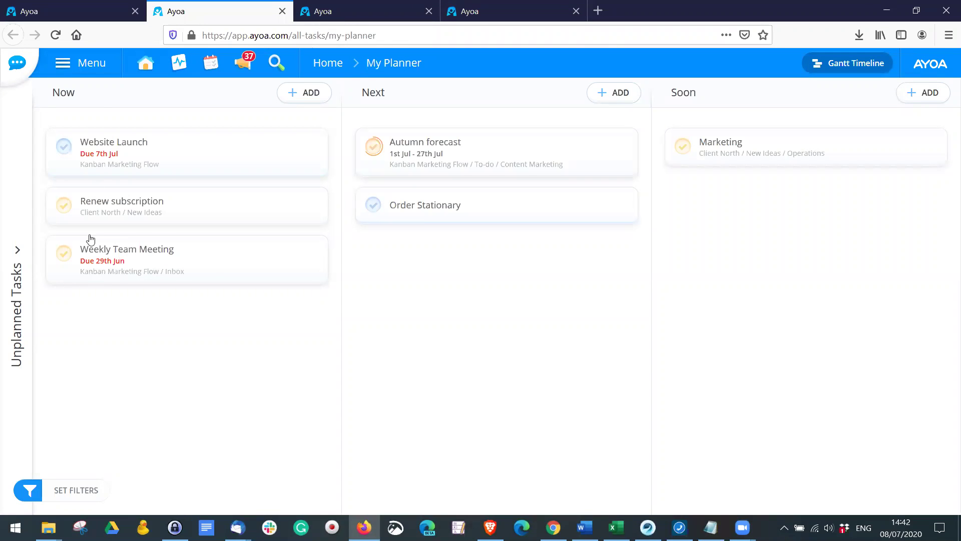
{"action": "left_click_drag", "start_coordinate": [99, 268], "coordinate": [756, 246]}
{"action": "left_click_drag", "start_coordinate": [721, 198], "coordinate": [150, 235]}
{"action": "left_click_drag", "start_coordinate": [152, 200], "coordinate": [143, 301]}
{"action": "left_click_drag", "start_coordinate": [162, 150], "coordinate": [153, 220]}
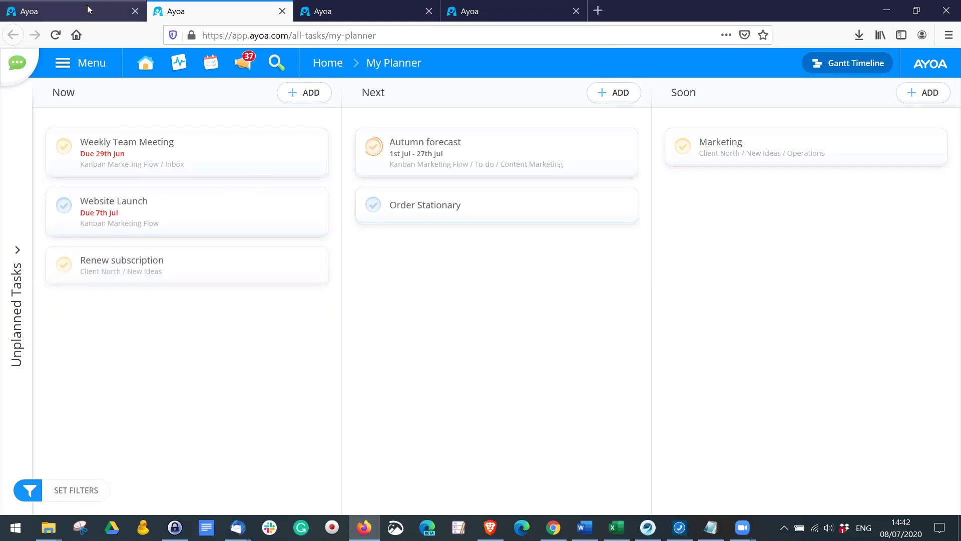
Step: Return to the Kanban Marketing Flow browser tab, go to the home page, and open the Calendar
{"action": "key", "text": "ctrl+Page_Up"}
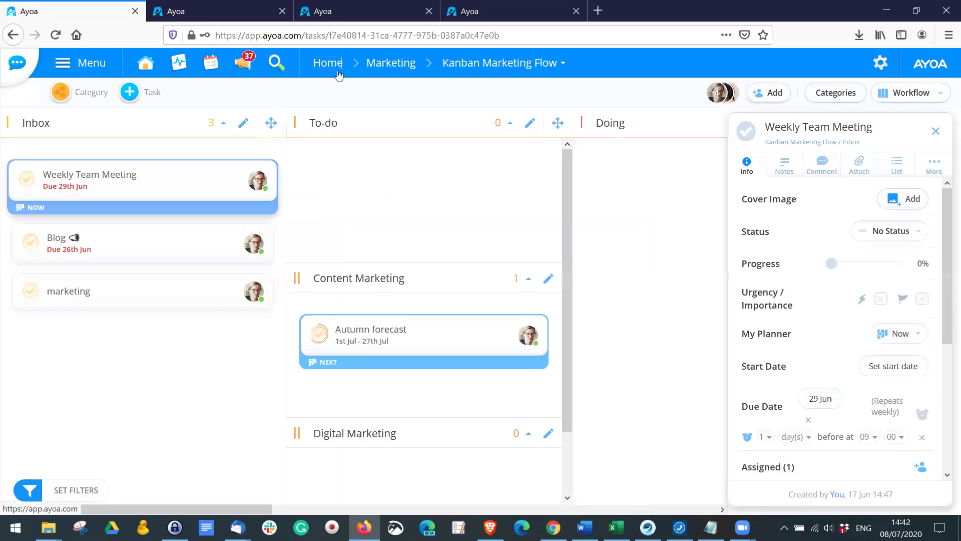
{"action": "left_click", "coordinate": [338, 75]}
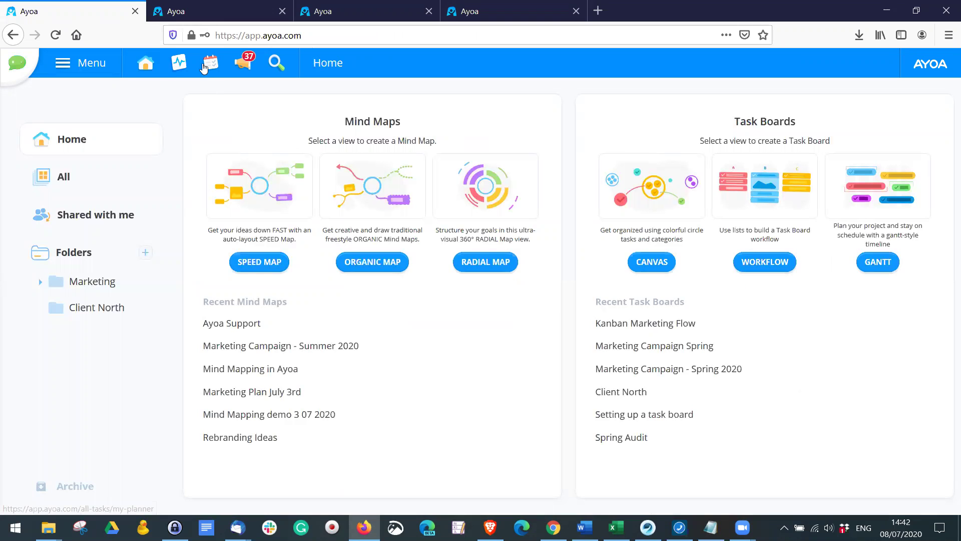
{"action": "left_click", "coordinate": [93, 64]}
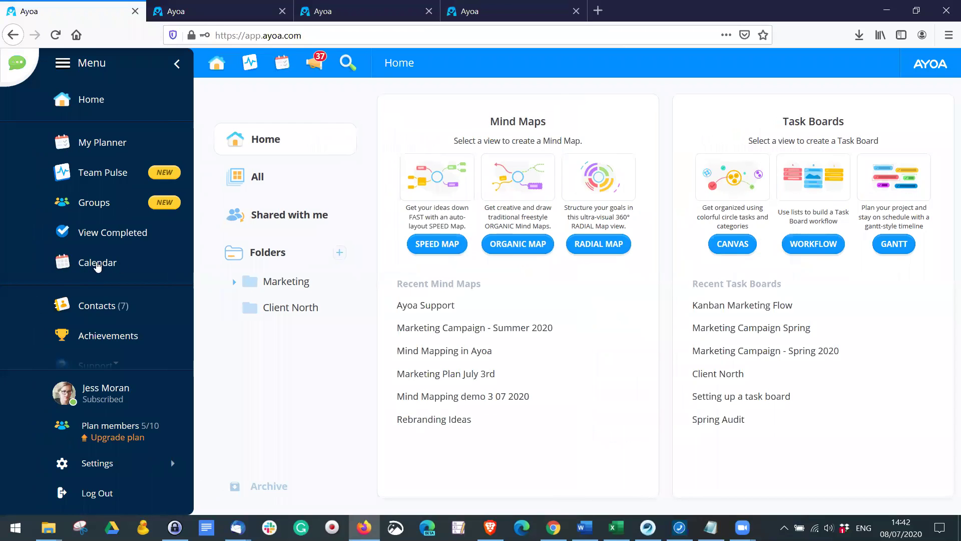
{"action": "left_click", "coordinate": [96, 262]}
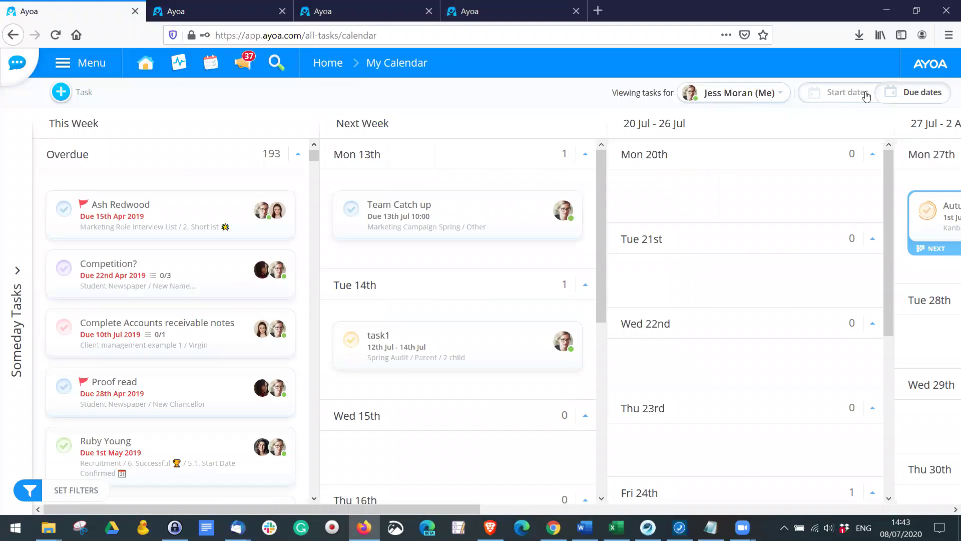
Step: View the calendar by start dates, switch back to due dates, and look through the weeks up to 27 Jul - 2 Aug
{"action": "left_click", "coordinate": [844, 102]}
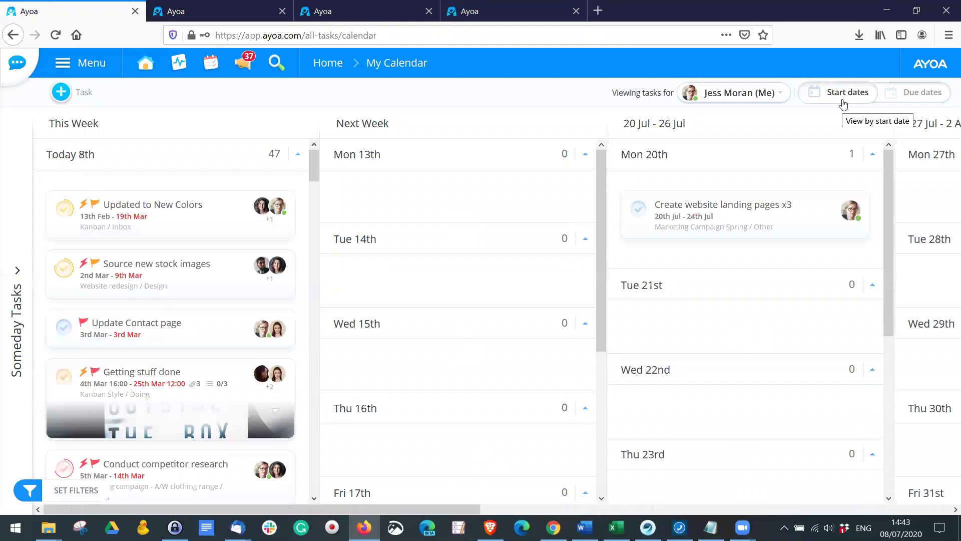
{"action": "left_click", "coordinate": [916, 99]}
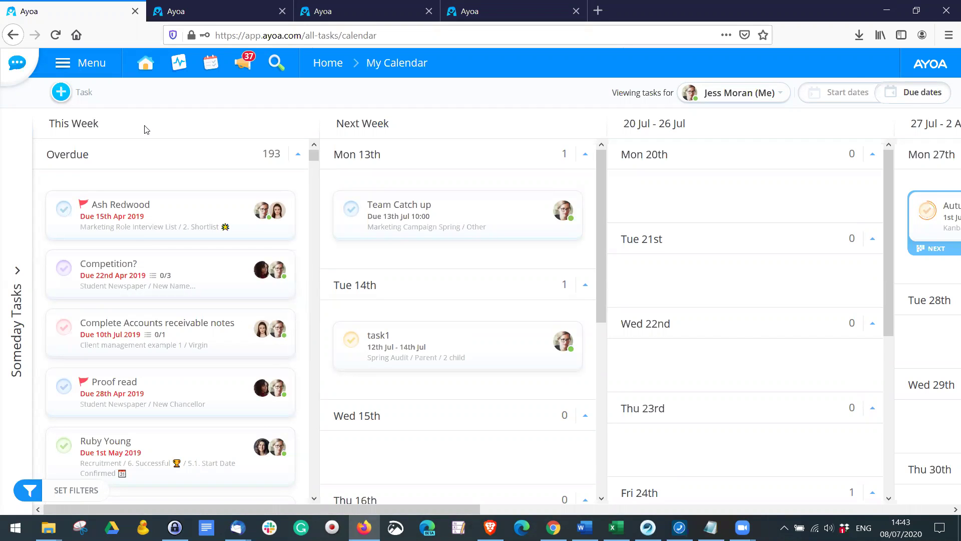
{"action": "mouse_move", "coordinate": [314, 156]}
{"action": "left_mouse_down"}
{"action": "mouse_move", "coordinate": [311, 195]}
{"action": "mouse_move", "coordinate": [305, 147]}
{"action": "left_mouse_up"}
{"action": "left_click_drag", "start_coordinate": [318, 165], "coordinate": [313, 144]}
{"action": "left_click_drag", "start_coordinate": [332, 506], "coordinate": [441, 486]}
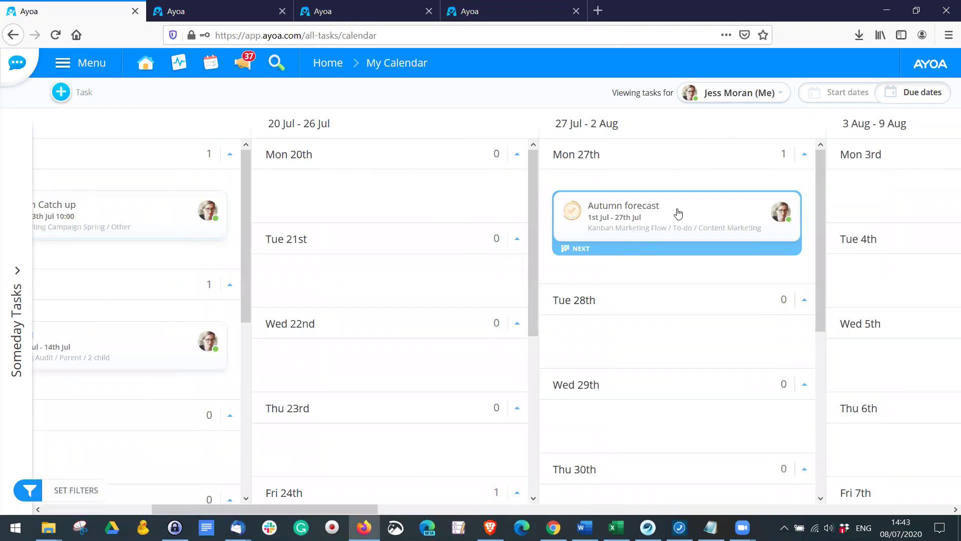
Step: Start a new task on Tue 28th July, located in the HR Department board under the Pay Roll category
{"action": "left_click_drag", "start_coordinate": [339, 507], "coordinate": [318, 456]}
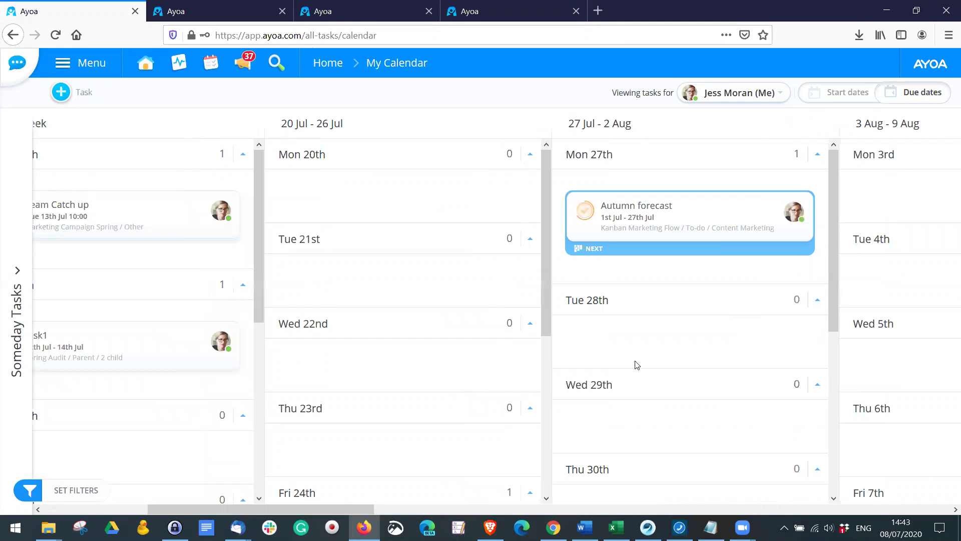
{"action": "left_click", "coordinate": [626, 349]}
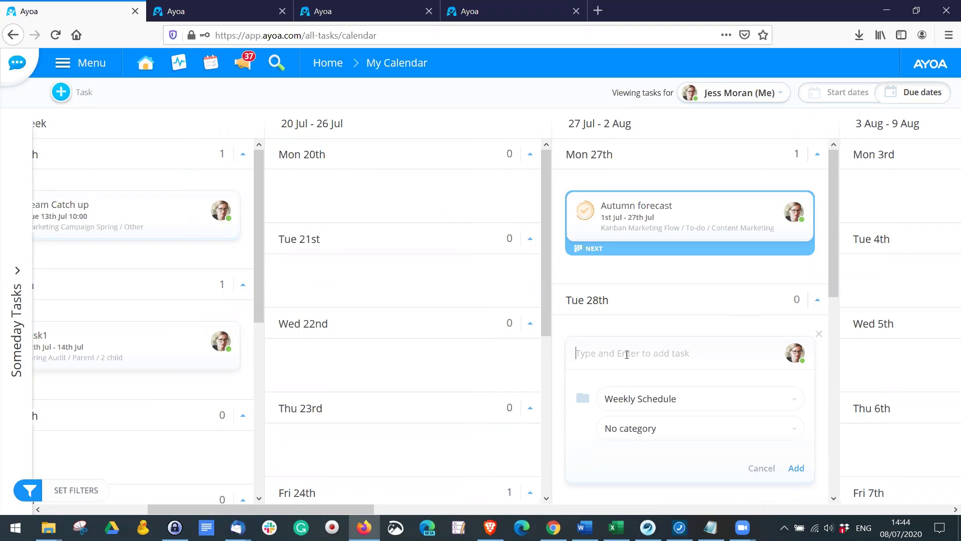
{"action": "left_click", "coordinate": [637, 403]}
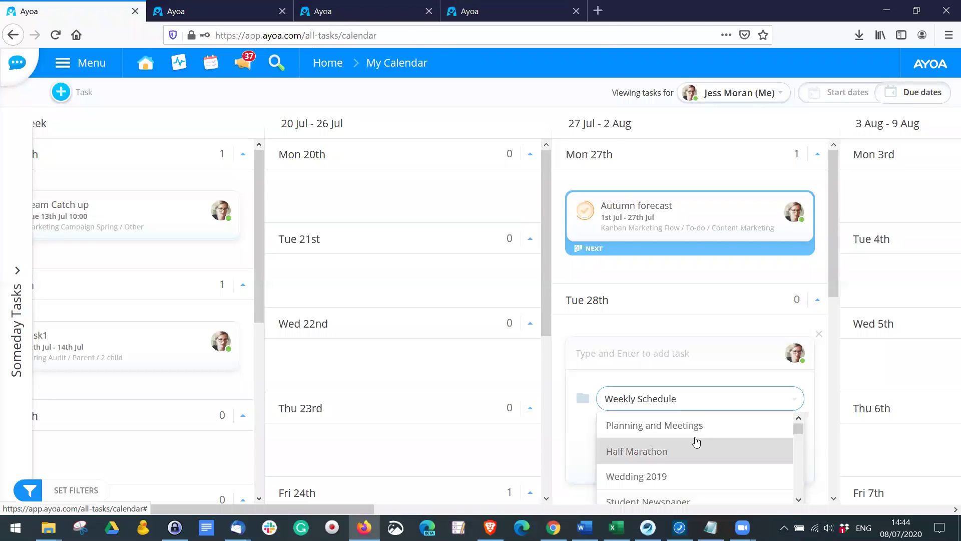
{"action": "scroll", "coordinate": [678, 471], "scroll_direction": "down", "scroll_amount": 2}
{"action": "scroll", "coordinate": [680, 460], "scroll_direction": "down", "scroll_amount": 3}
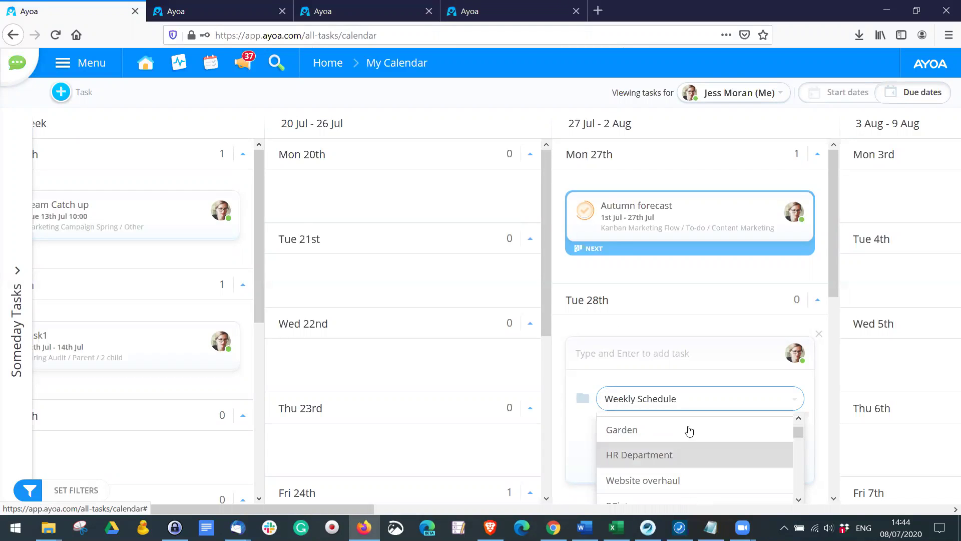
{"action": "left_click", "coordinate": [671, 454]}
{"action": "left_click", "coordinate": [627, 436]}
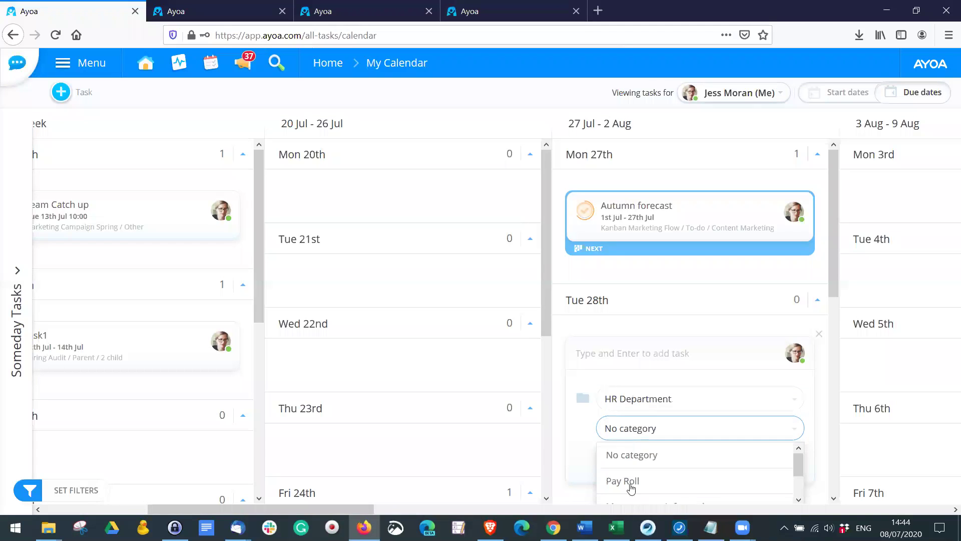
{"action": "left_click", "coordinate": [630, 483]}
Step: Name the new task "HR Update" and add it to the calendar
{"action": "left_click", "coordinate": [647, 352]}
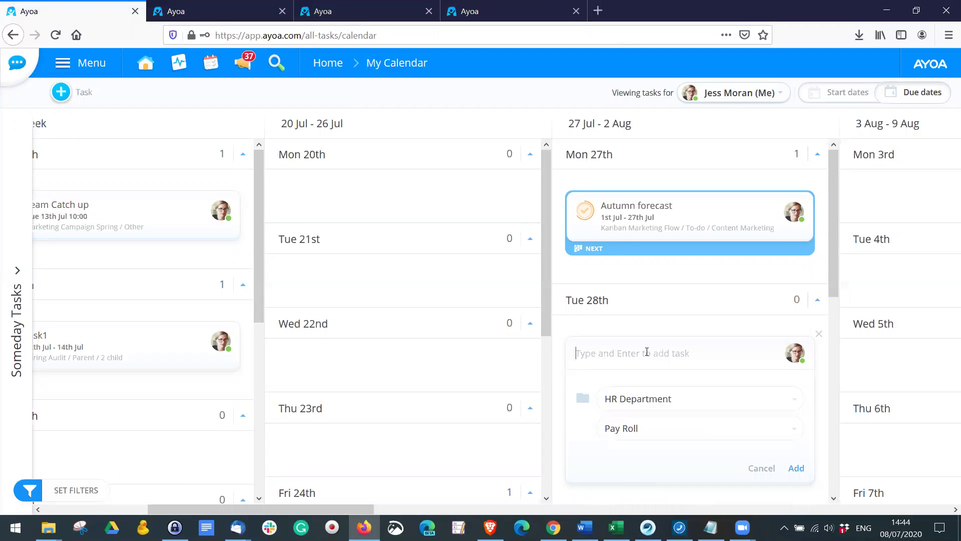
{"action": "type", "text": "HR"}
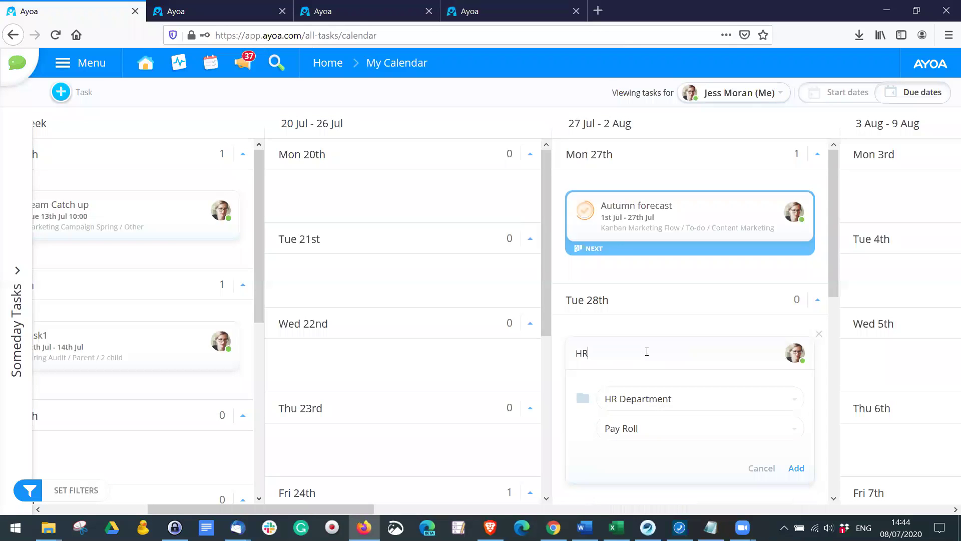
{"action": "type", "text": " Update"}
{"action": "left_click", "coordinate": [796, 469]}
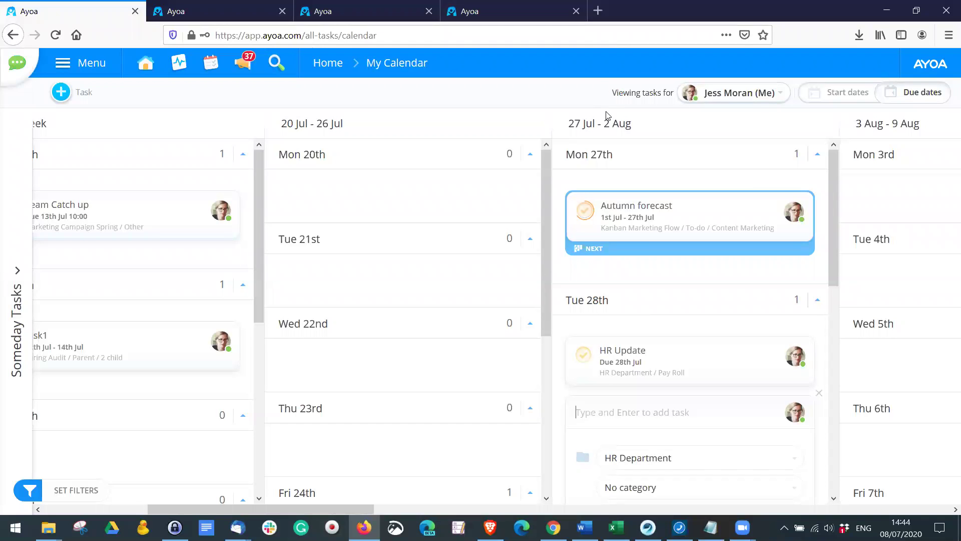
Step: Show the calendar of the first colleague listed, and examine their Next Week and Overdue tasks and the other people available to view
{"action": "left_click", "coordinate": [719, 95]}
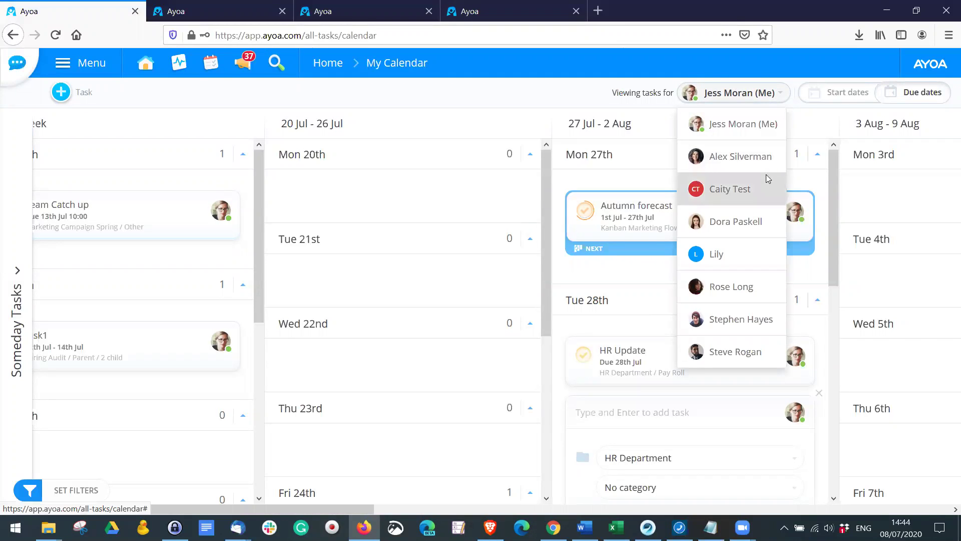
{"action": "left_click", "coordinate": [723, 156]}
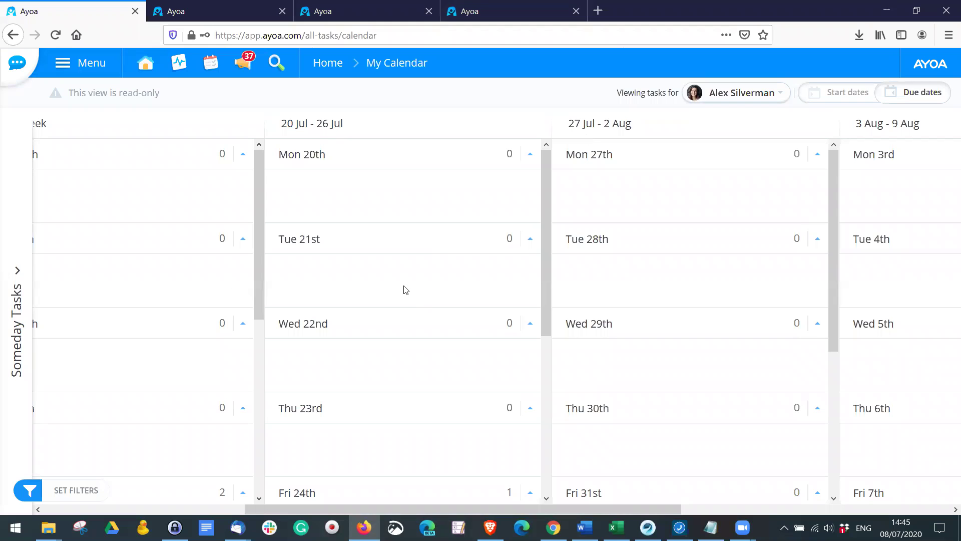
{"action": "left_click", "coordinate": [258, 417]}
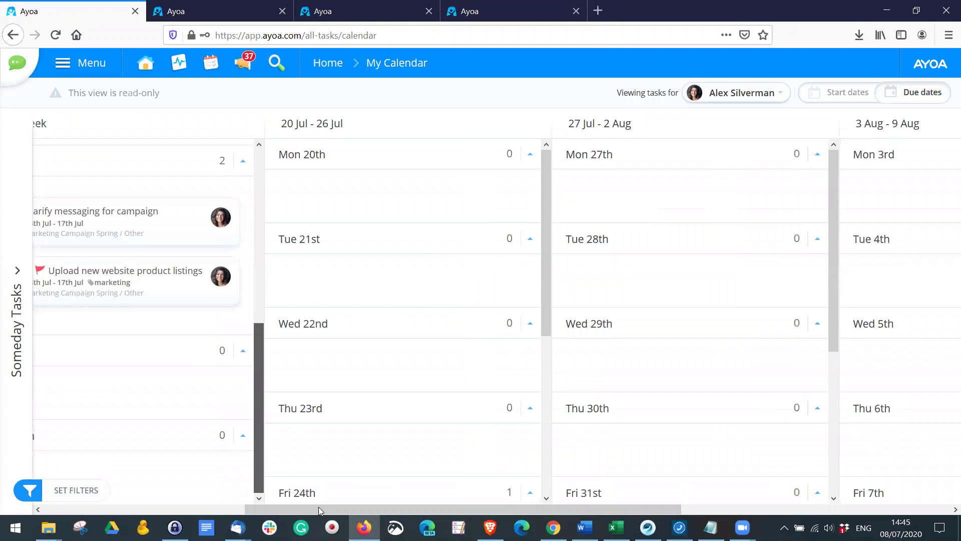
{"action": "left_click_drag", "start_coordinate": [322, 507], "coordinate": [35, 495]}
{"action": "left_click_drag", "start_coordinate": [313, 156], "coordinate": [316, 135]}
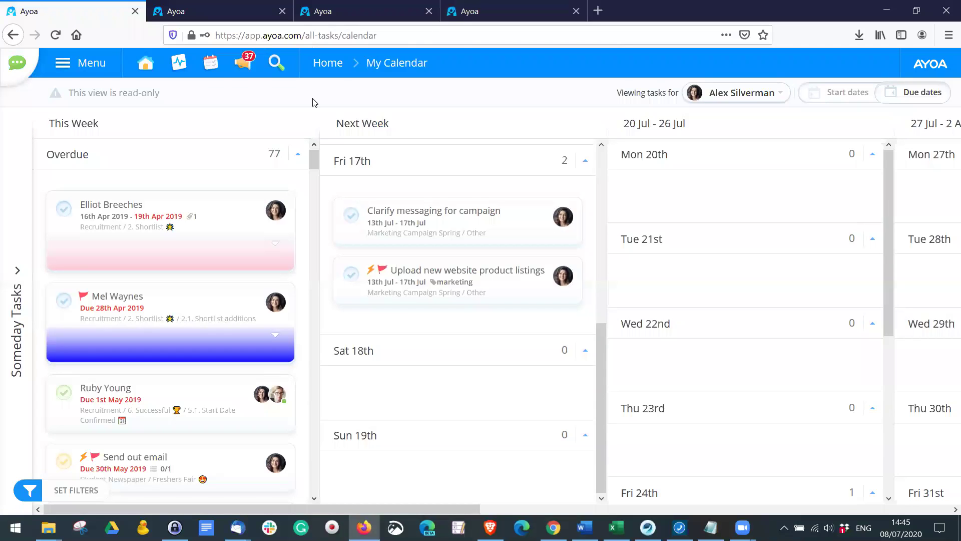
{"action": "left_click", "coordinate": [712, 96]}
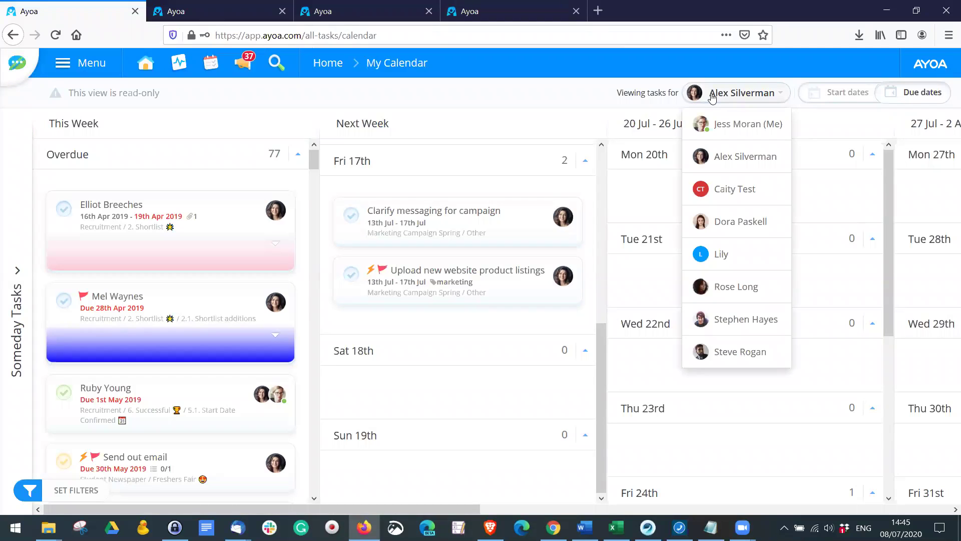
{"action": "left_click", "coordinate": [561, 96]}
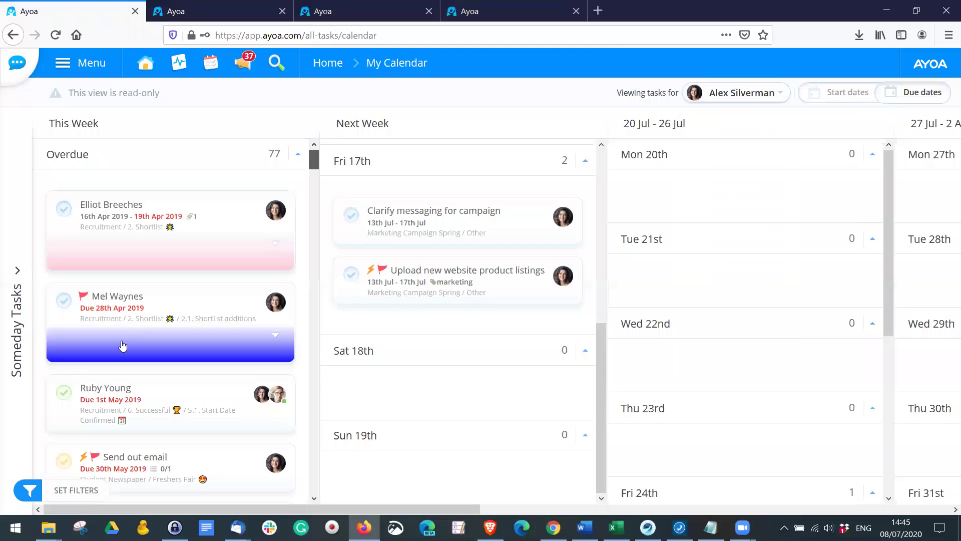
{"action": "left_click_drag", "start_coordinate": [406, 509], "coordinate": [295, 502]}
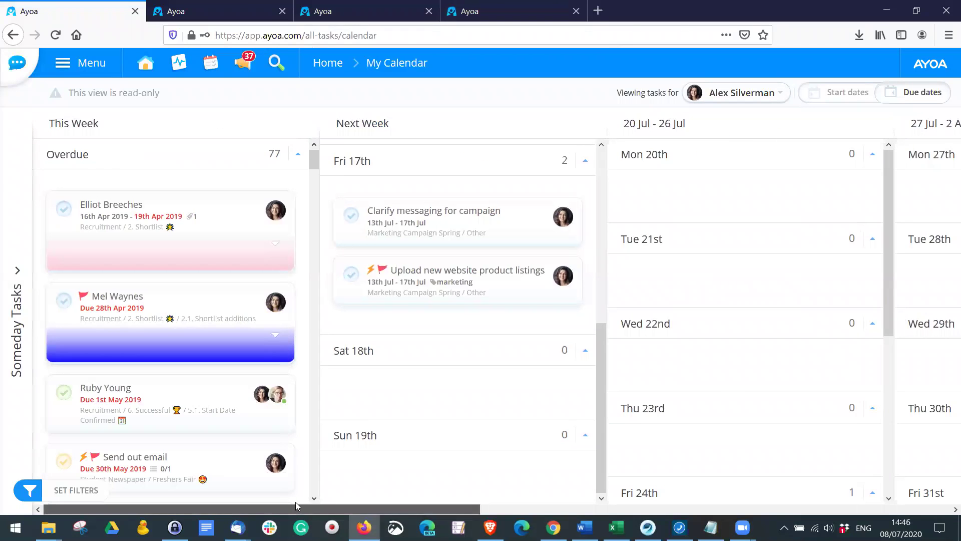
Step: View the colleague's calendar by start dates and filter it to very important tasks
{"action": "left_click", "coordinate": [847, 94]}
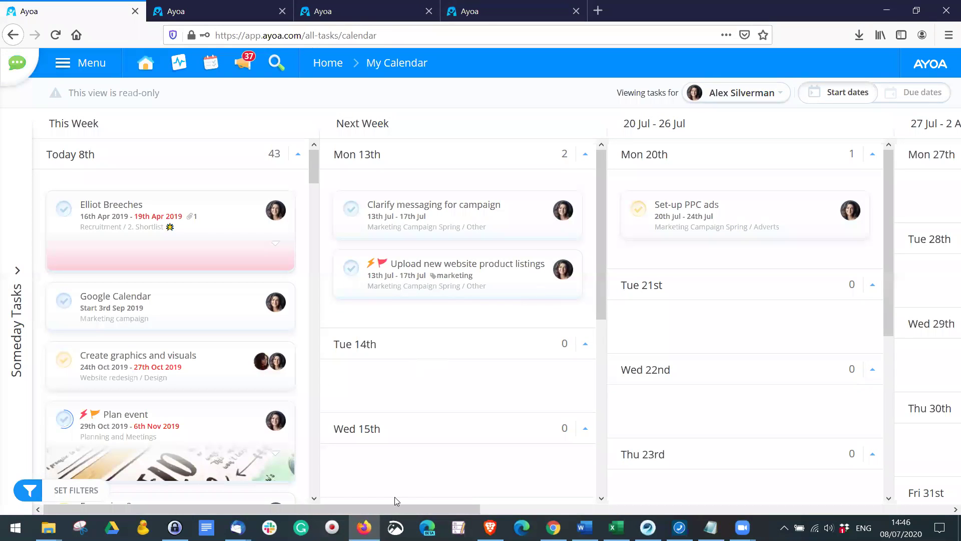
{"action": "left_click_drag", "start_coordinate": [411, 508], "coordinate": [312, 506]}
{"action": "left_click", "coordinate": [33, 492]}
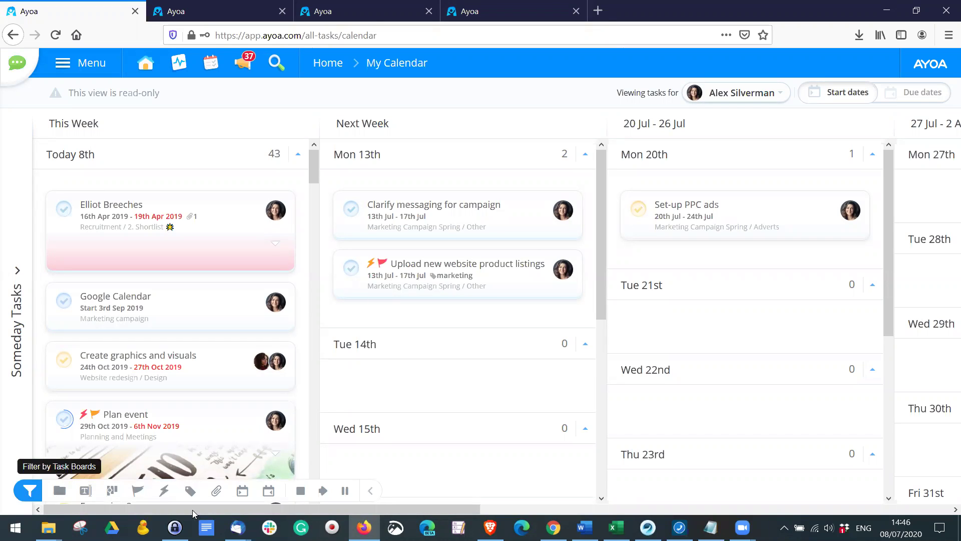
{"action": "left_click", "coordinate": [138, 490]}
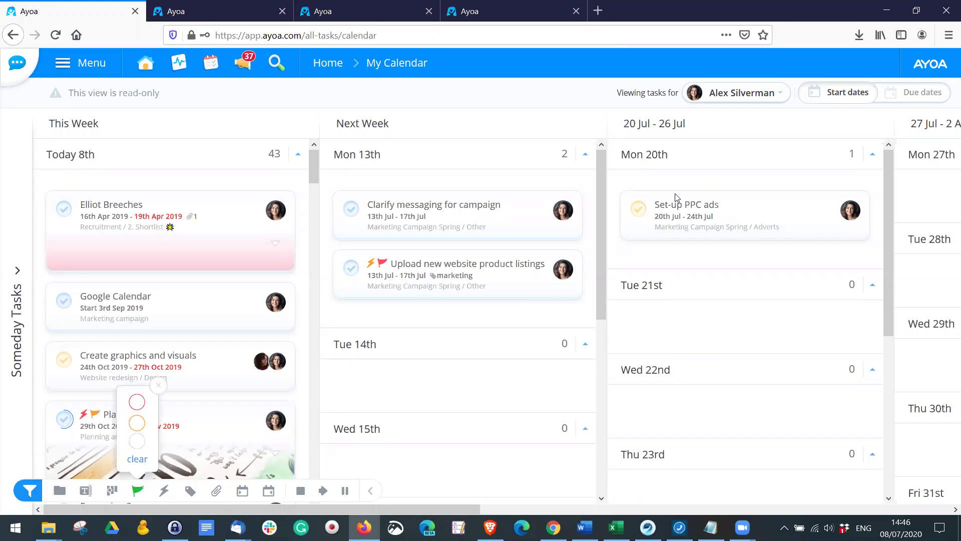
{"action": "left_click", "coordinate": [137, 400]}
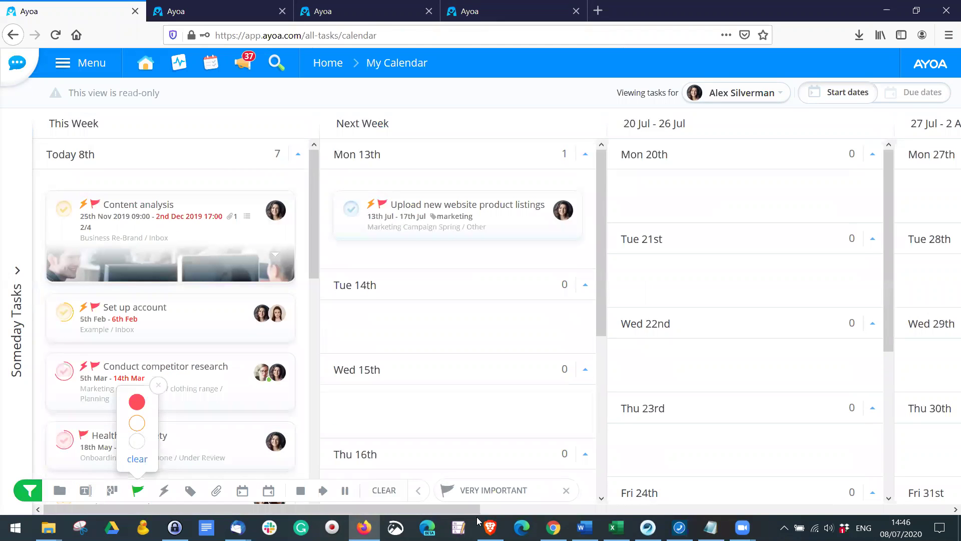
{"action": "left_click_drag", "start_coordinate": [403, 509], "coordinate": [100, 513]}
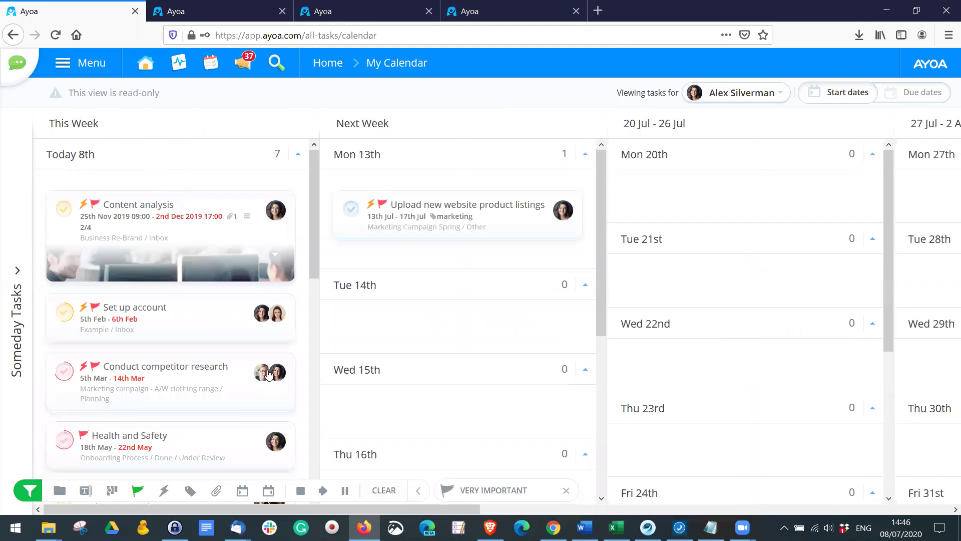
Step: Clear the very important filter and collapse the filter options
{"action": "left_click", "coordinate": [137, 490]}
{"action": "left_click", "coordinate": [142, 401]}
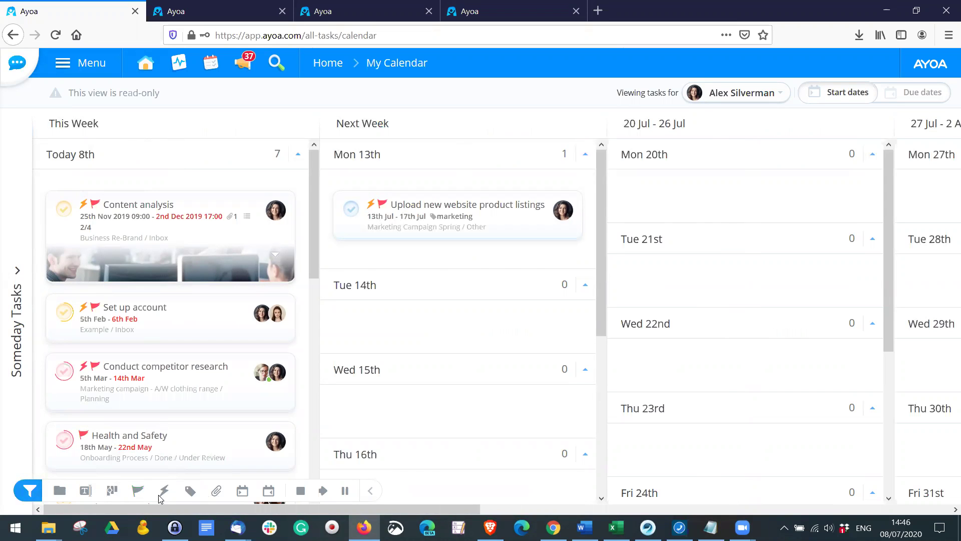
{"action": "left_click", "coordinate": [370, 491]}
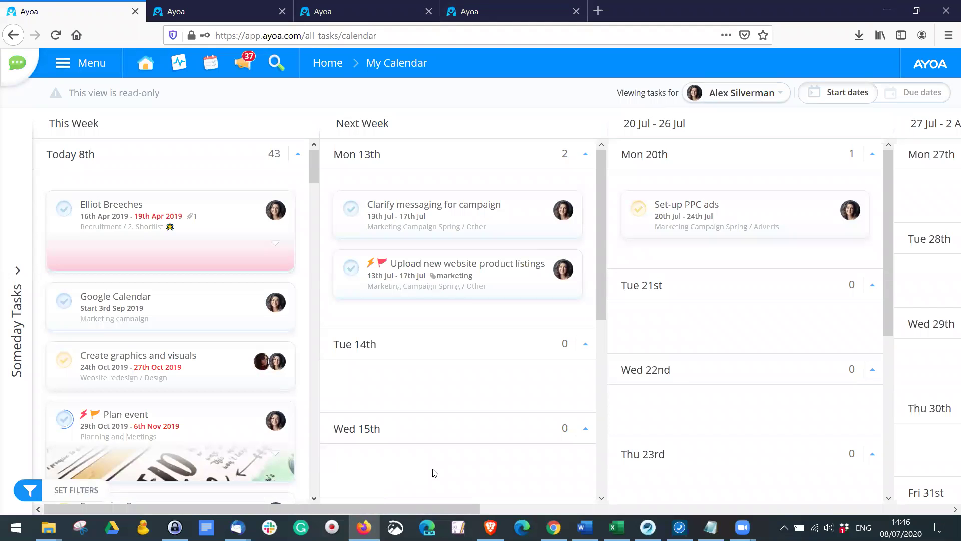
Step: Show the calendar of the sixth person listed, and review the other people whose tasks can be viewed
{"action": "left_click", "coordinate": [767, 96]}
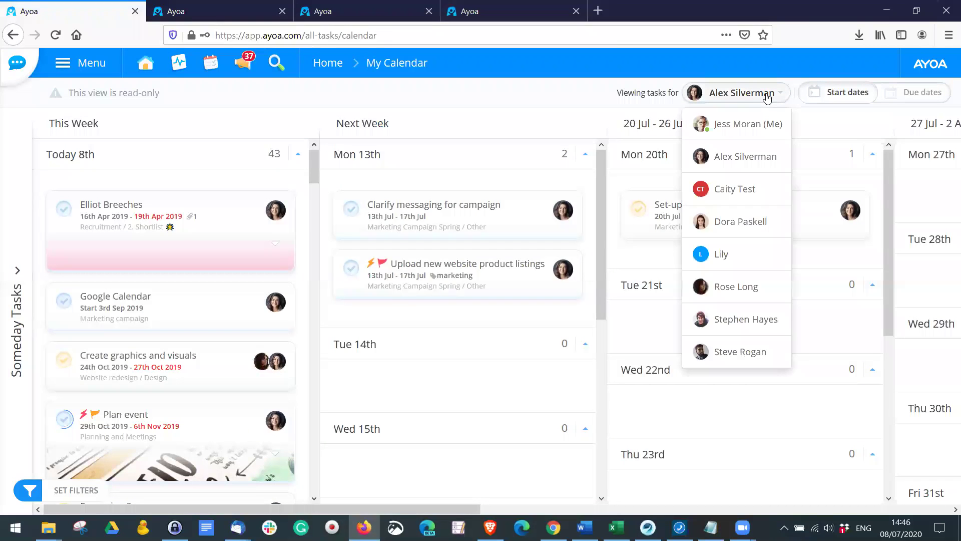
{"action": "left_click", "coordinate": [768, 97]}
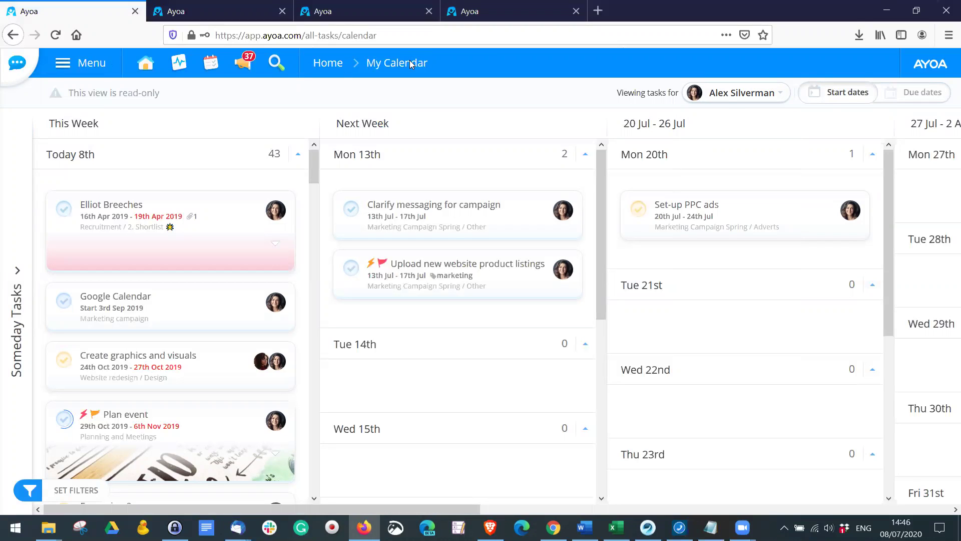
{"action": "left_click", "coordinate": [727, 97]}
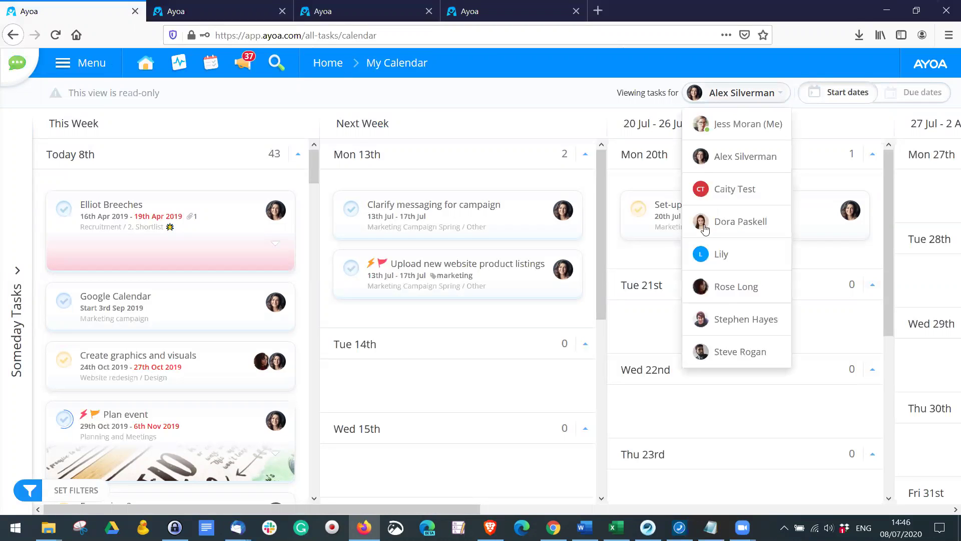
{"action": "left_click", "coordinate": [735, 289]}
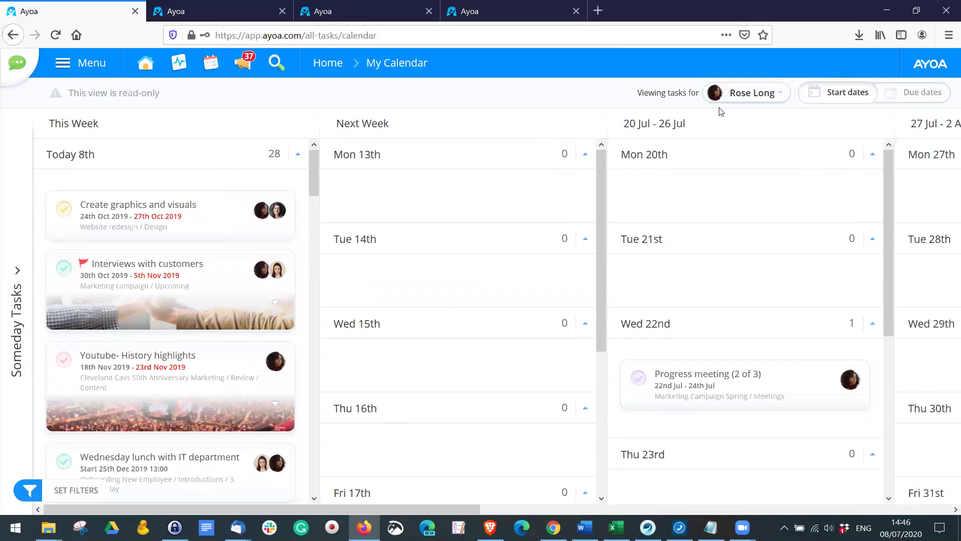
{"action": "left_click", "coordinate": [738, 90]}
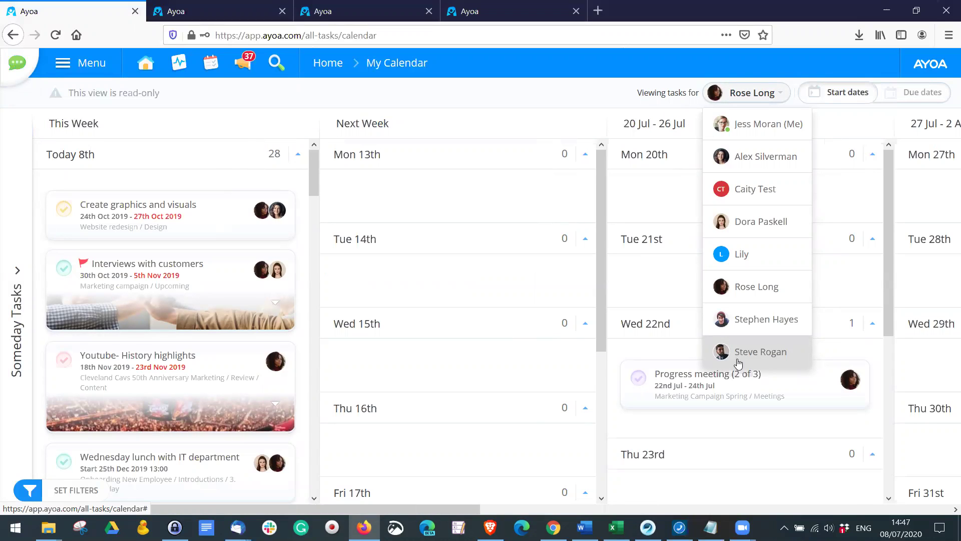
{"action": "left_click", "coordinate": [547, 125]}
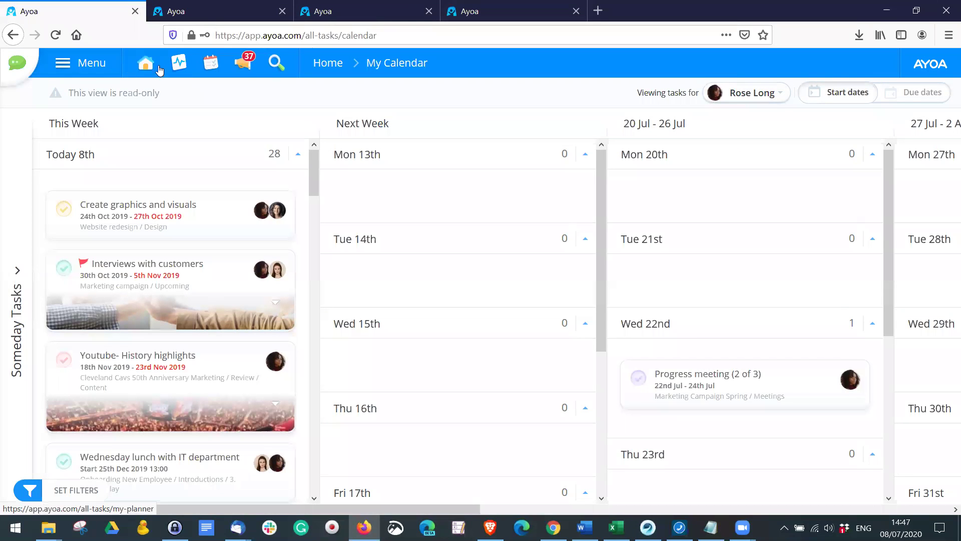
Step: Leave the colleague's calendar and go to My Planner
{"action": "left_click", "coordinate": [90, 55]}
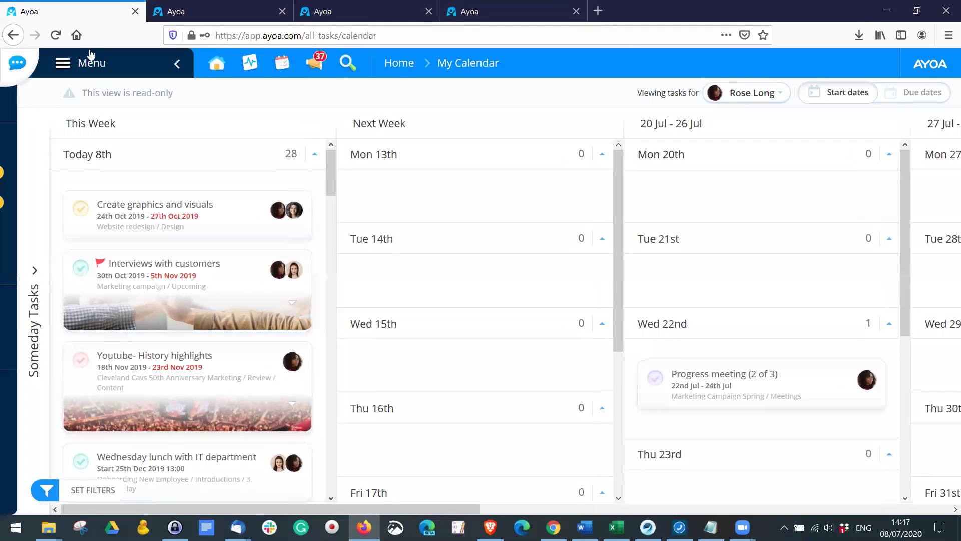
{"action": "left_click", "coordinate": [89, 52]}
{"action": "left_click", "coordinate": [91, 146]}
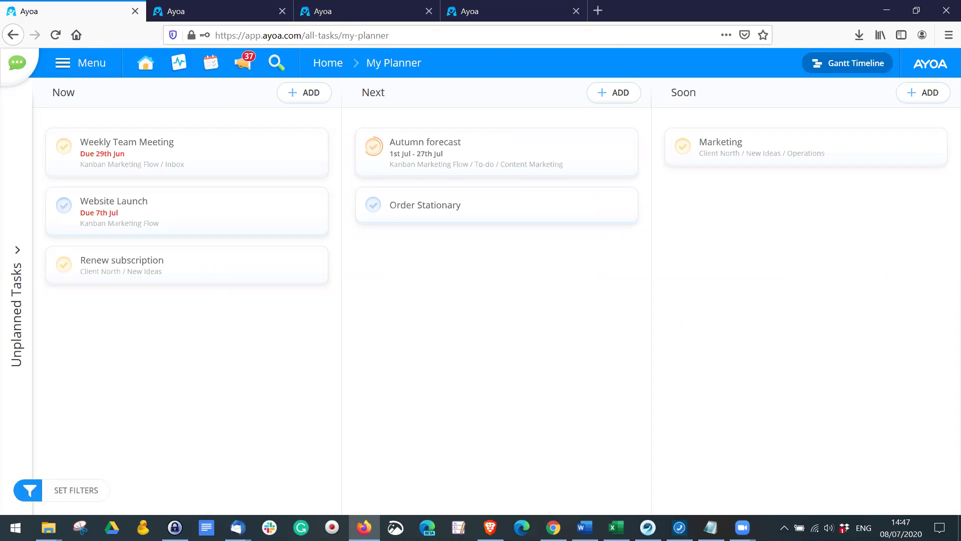
Step: Switch to the Ayoa Support mind map and examine its Support Guides, YouTube Tutorials, Email Support, Weekly Webinar and Road Map branches
{"action": "left_click", "coordinate": [238, 9]}
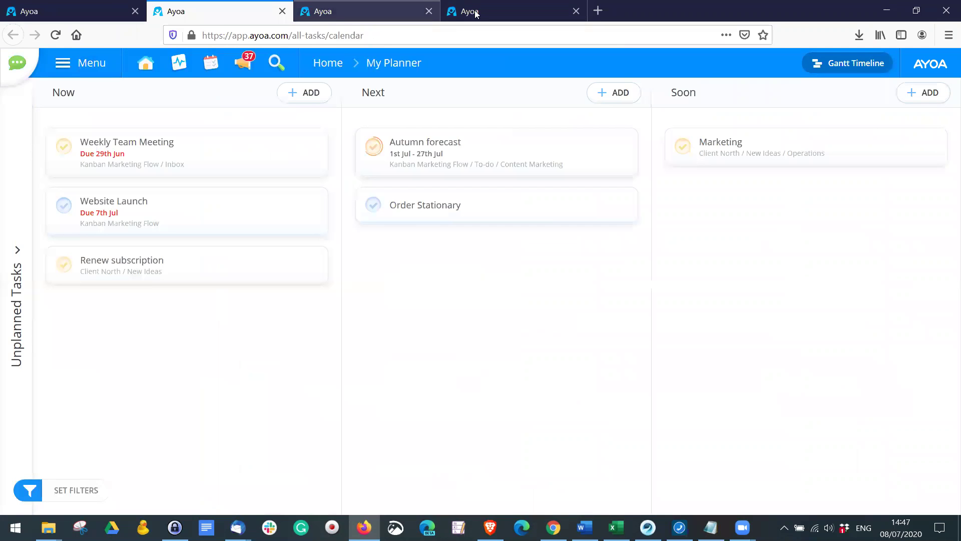
{"action": "left_click", "coordinate": [477, 13]}
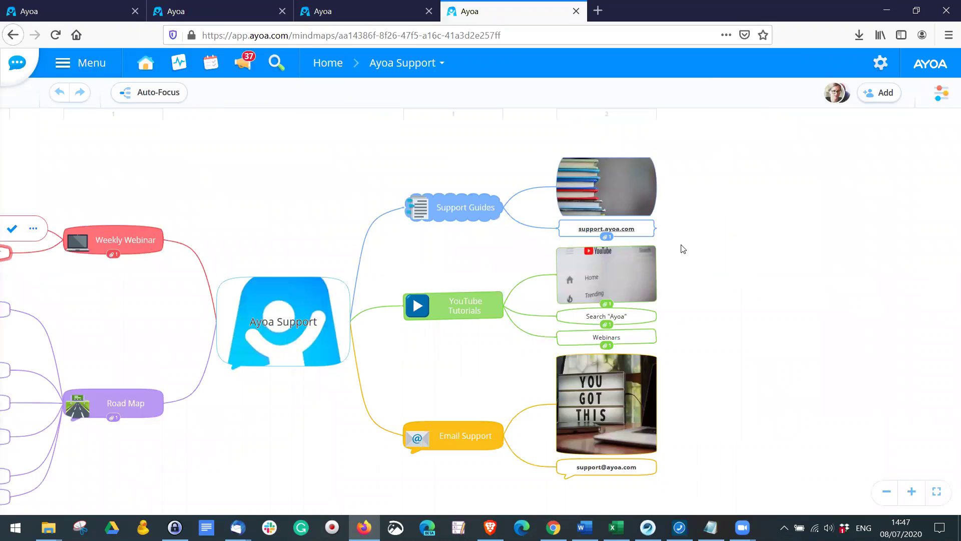
{"action": "scroll", "coordinate": [684, 249], "scroll_direction": "up", "scroll_amount": 2}
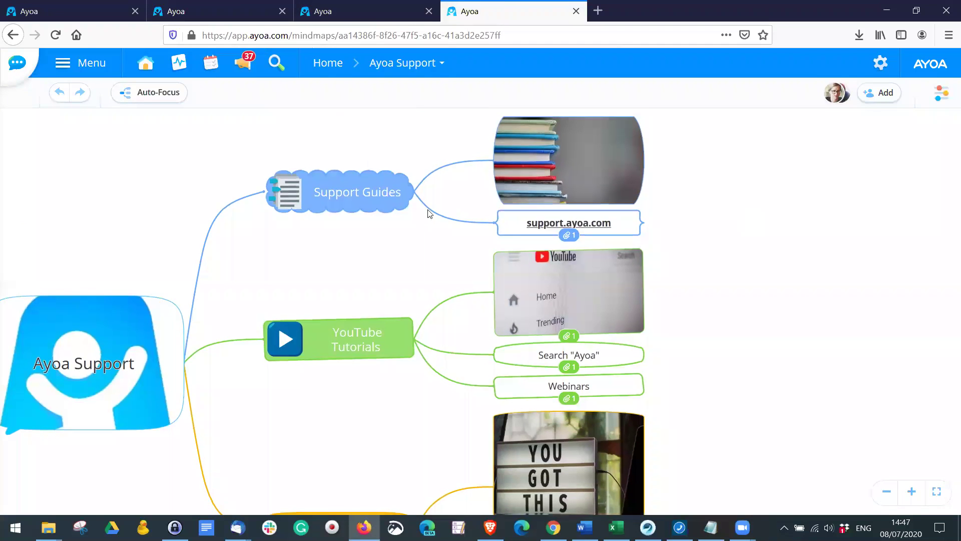
{"action": "left_click", "coordinate": [508, 228]}
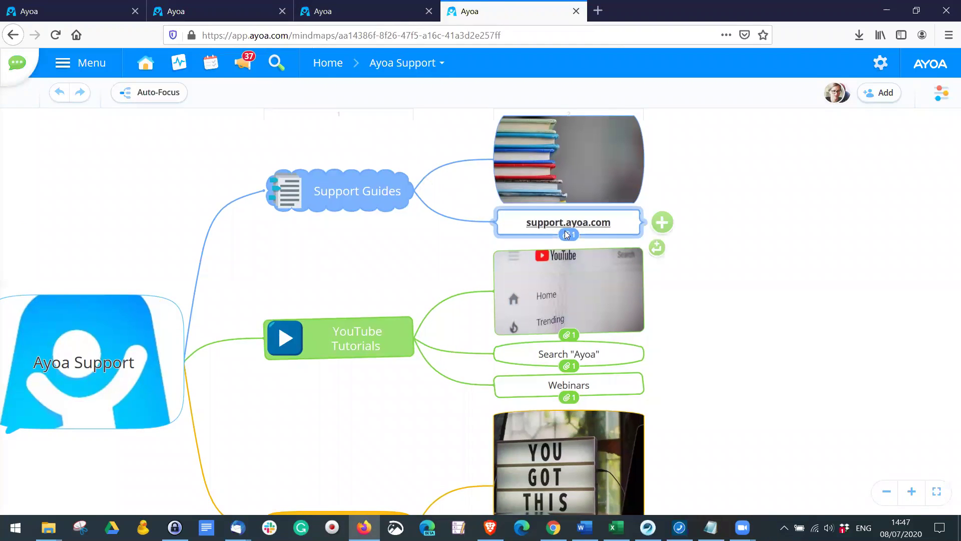
{"action": "left_click", "coordinate": [813, 230]}
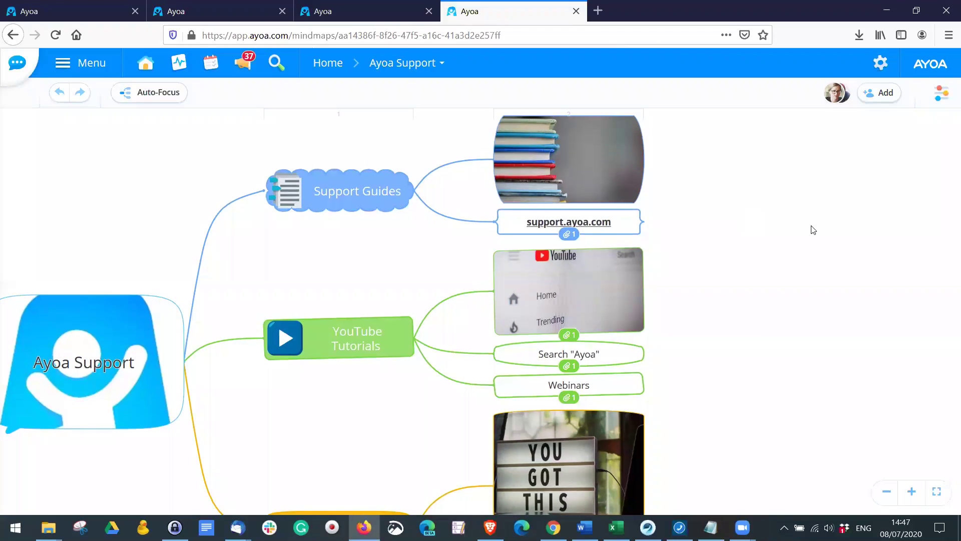
{"action": "scroll", "coordinate": [783, 189], "scroll_direction": "down", "scroll_amount": 2}
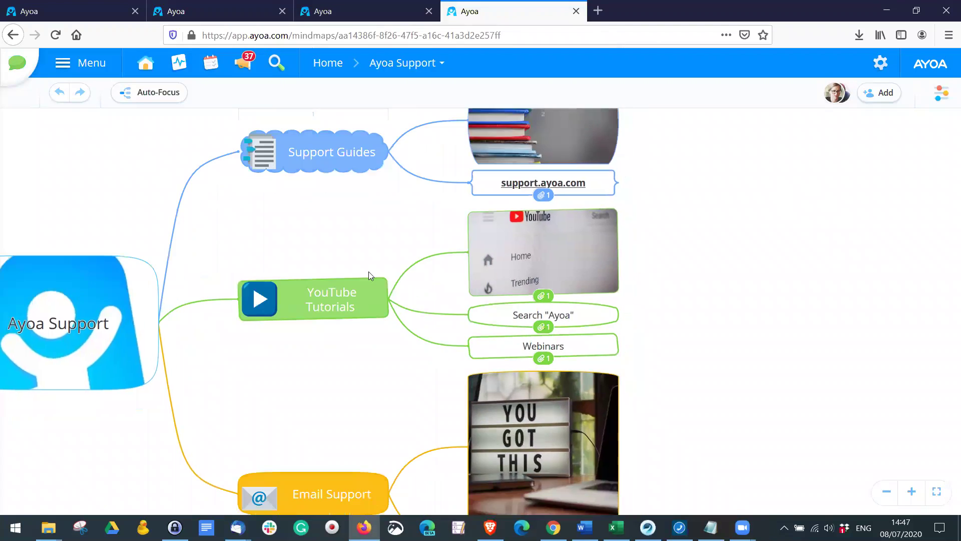
{"action": "mouse_move", "coordinate": [345, 309]}
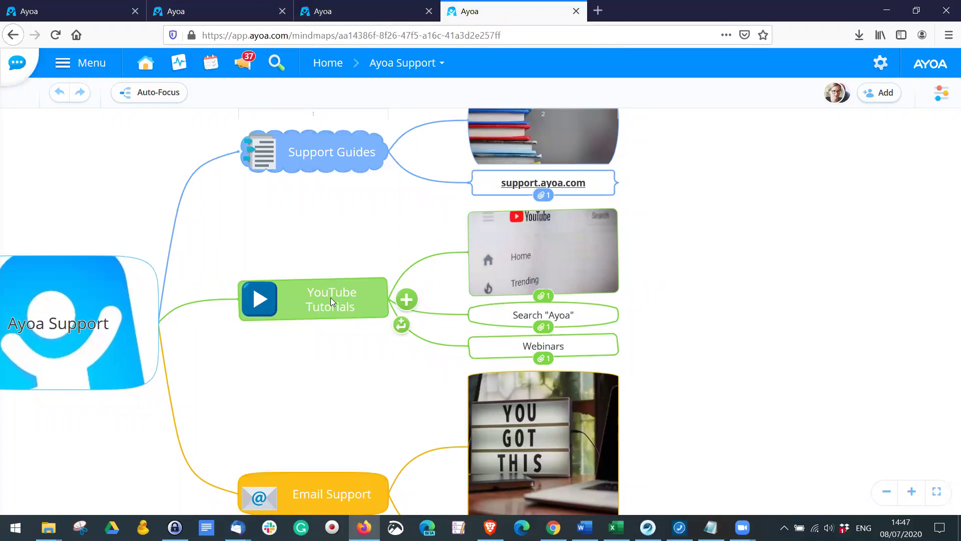
{"action": "mouse_move", "coordinate": [610, 247]}
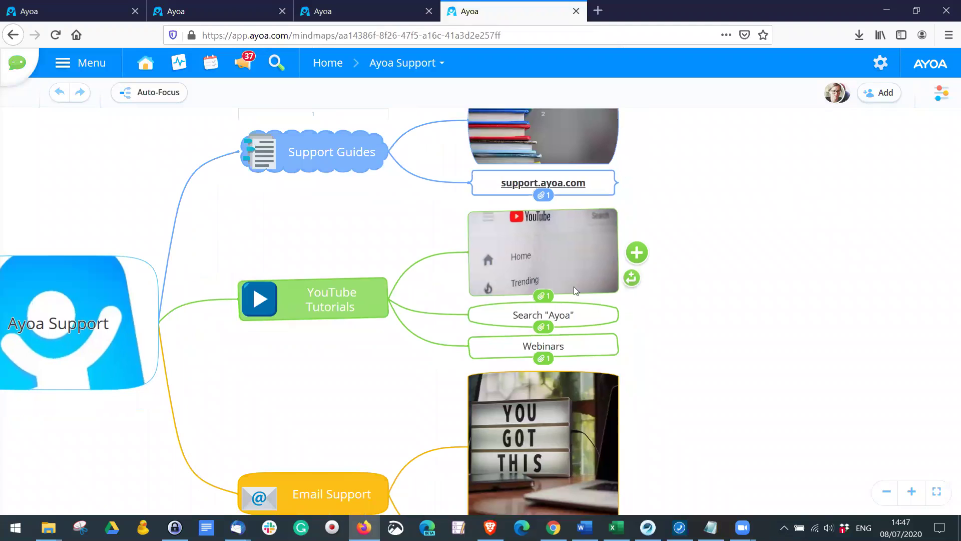
{"action": "left_click_drag", "start_coordinate": [744, 399], "coordinate": [772, 249]}
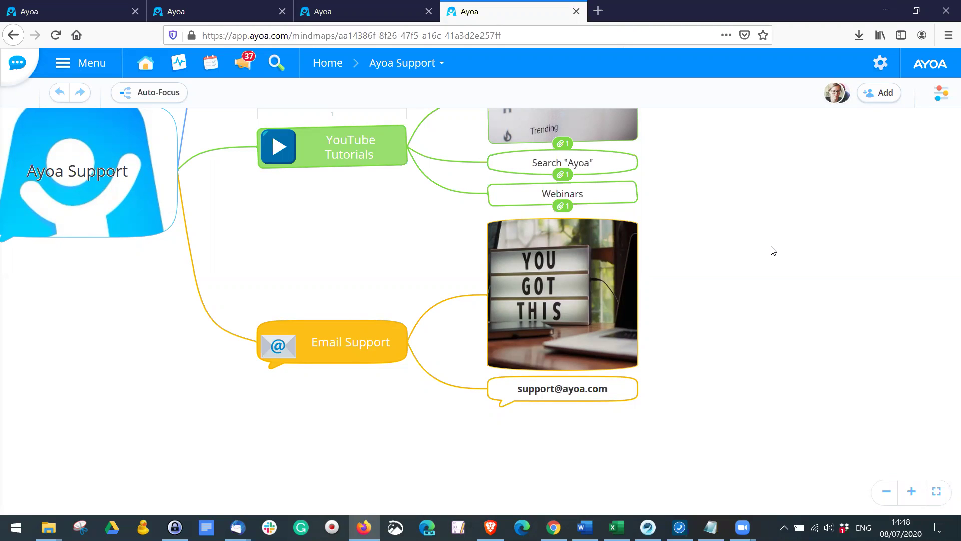
{"action": "scroll", "coordinate": [755, 296], "scroll_direction": "left", "scroll_amount": 2}
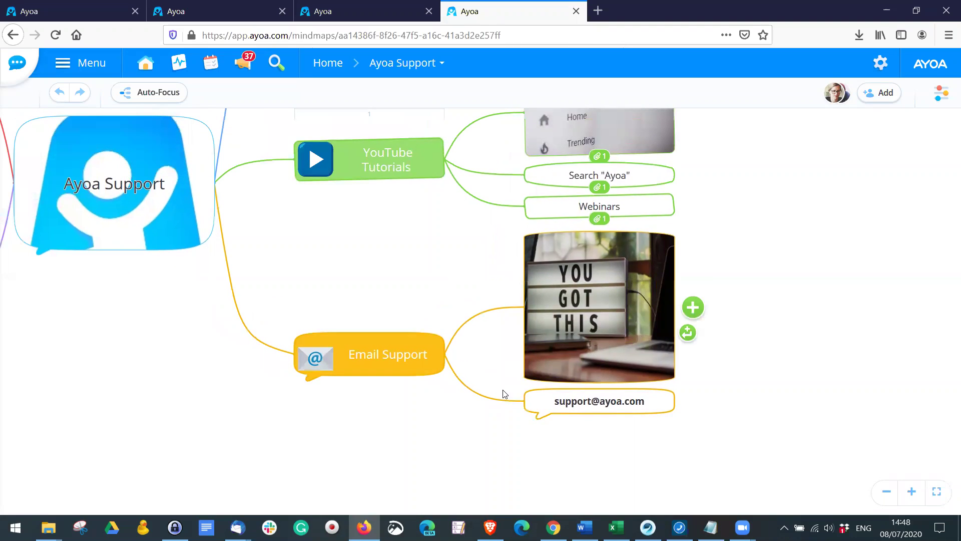
{"action": "left_click_drag", "start_coordinate": [72, 334], "coordinate": [456, 444]}
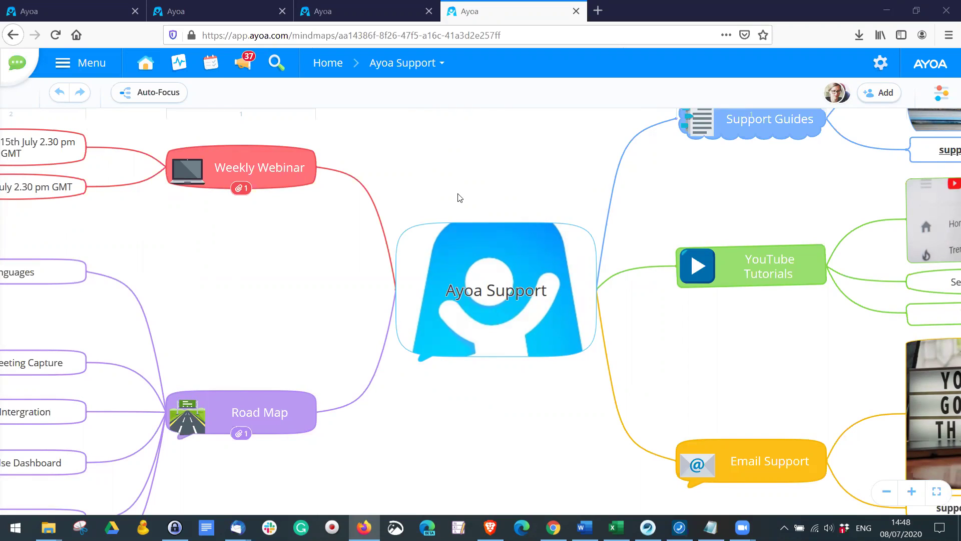
Step: Leave the mind map, return to the Home page and open My Calendar with the account owner's own tasks
{"action": "left_click", "coordinate": [235, 8]}
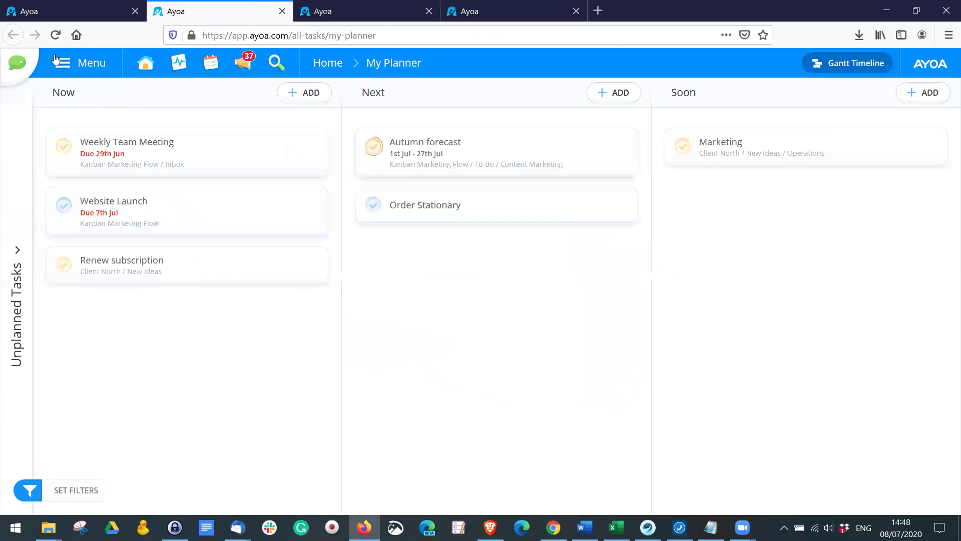
{"action": "left_click", "coordinate": [85, 8]}
{"action": "left_click", "coordinate": [325, 63]}
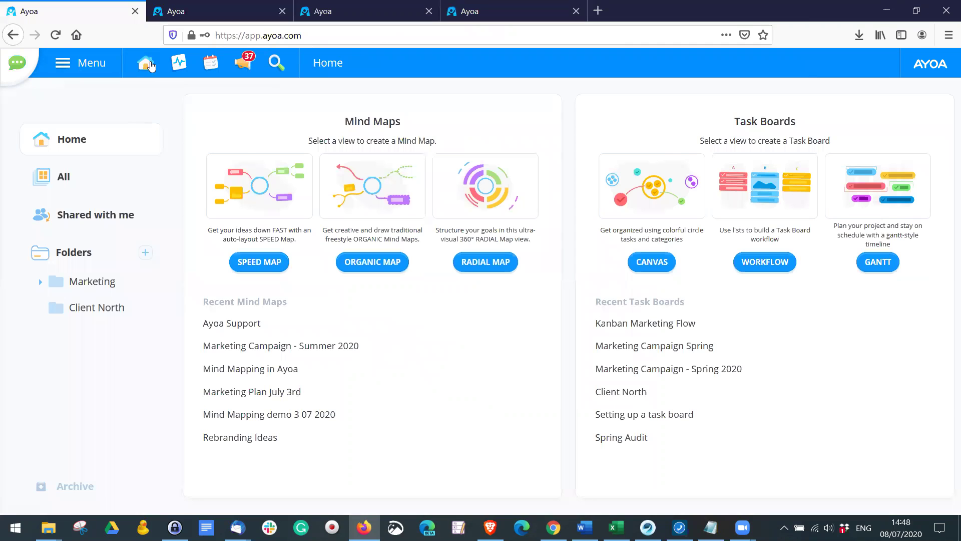
{"action": "left_click", "coordinate": [81, 63]}
{"action": "left_click", "coordinate": [93, 262]}
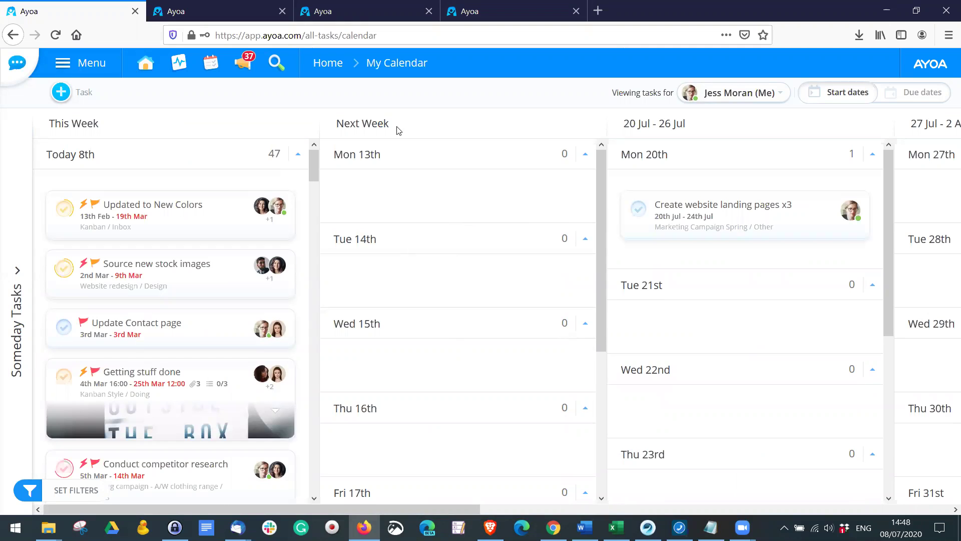
Step: Open the Kanban Marketing Flow task board from the recent task boards on the Home page of the My Planner browser tab
{"action": "left_click", "coordinate": [242, 11]}
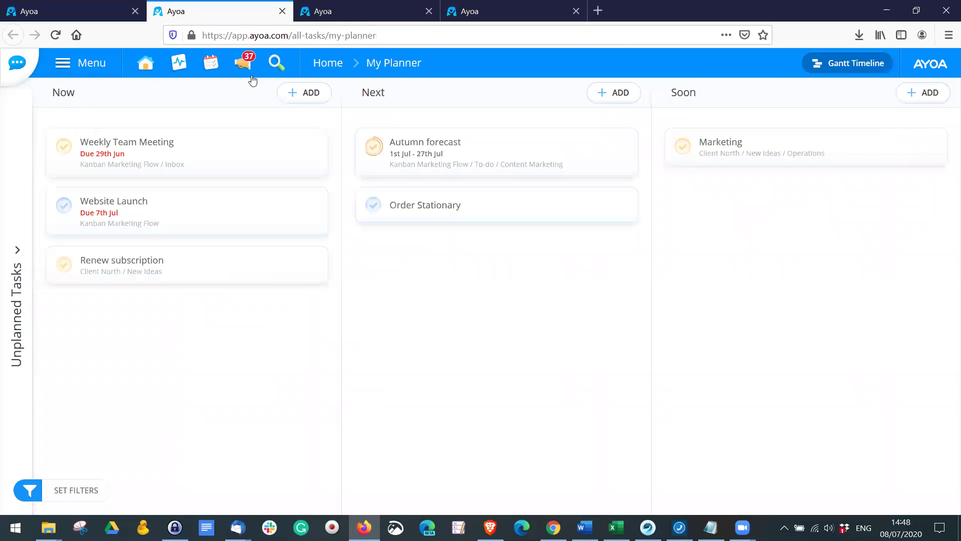
{"action": "left_click", "coordinate": [329, 65]}
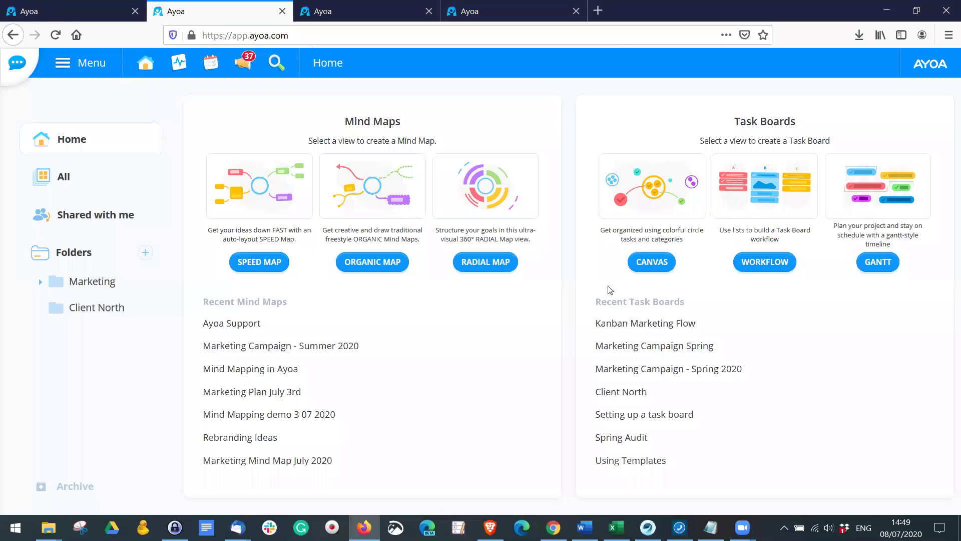
{"action": "left_click", "coordinate": [657, 324]}
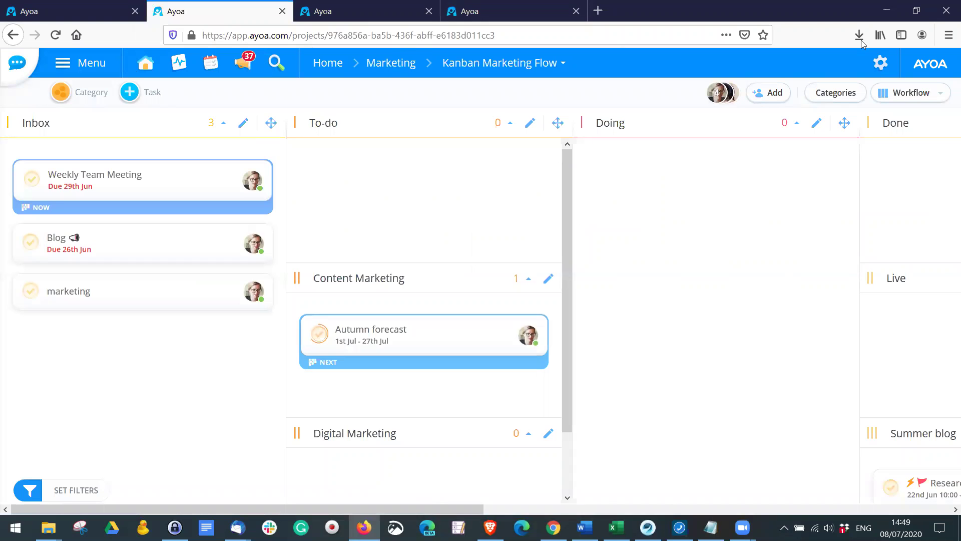
Step: Open the Kanban Marketing Flow board settings and find the Google Calendar Sync option
{"action": "left_click", "coordinate": [879, 65]}
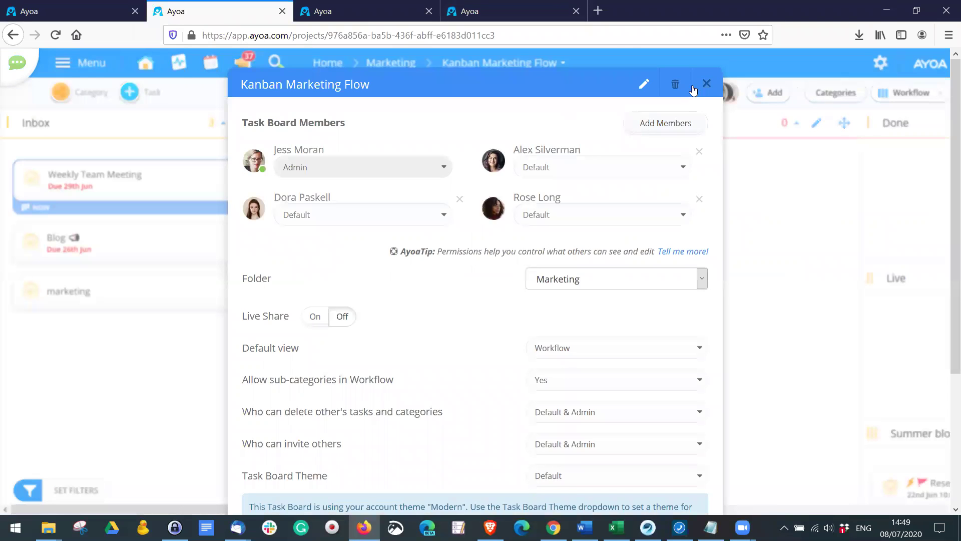
{"action": "left_click", "coordinate": [861, 64]}
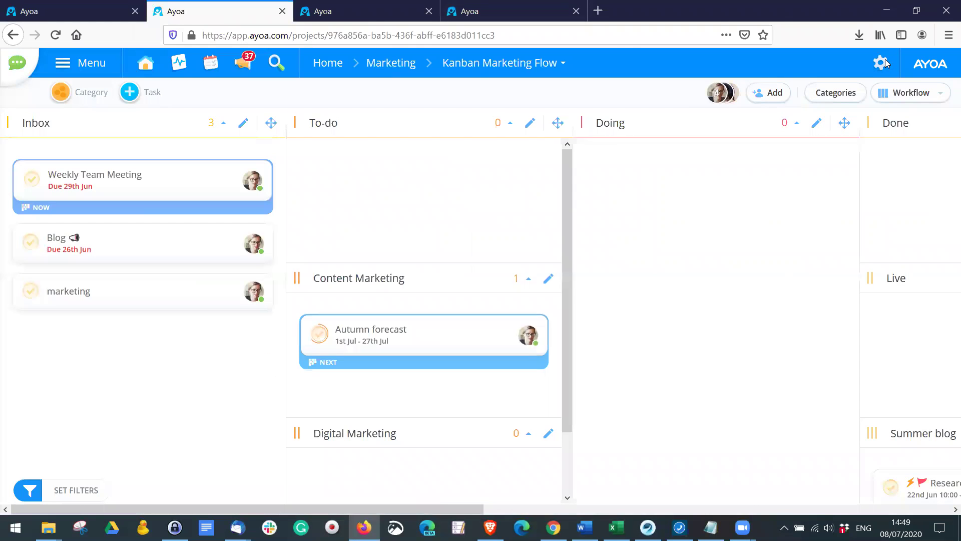
{"action": "left_click", "coordinate": [880, 63]}
{"action": "scroll", "coordinate": [565, 109], "scroll_direction": "down", "scroll_amount": 4}
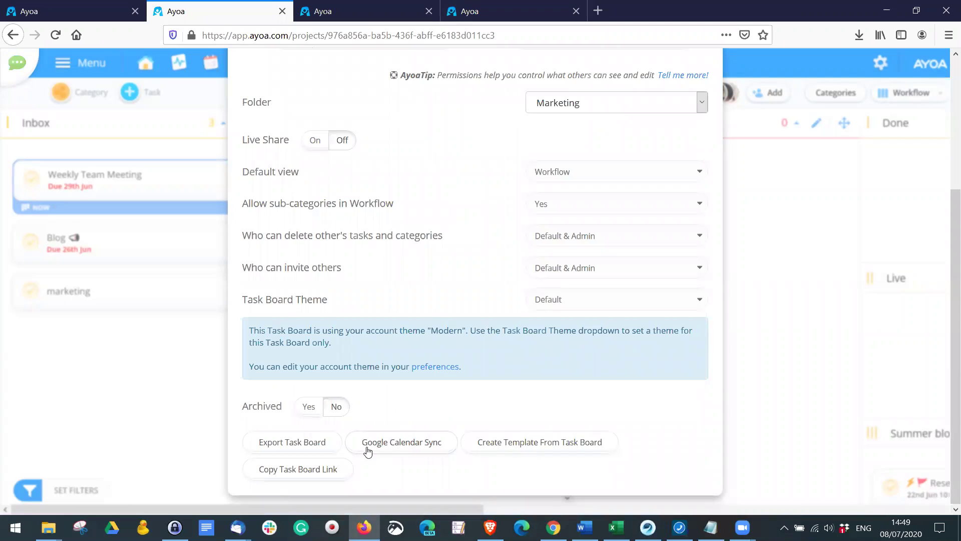
Step: Open the board's Google Calendar Sync integration page and examine the sync information and the list of task boards
{"action": "left_click", "coordinate": [399, 444]}
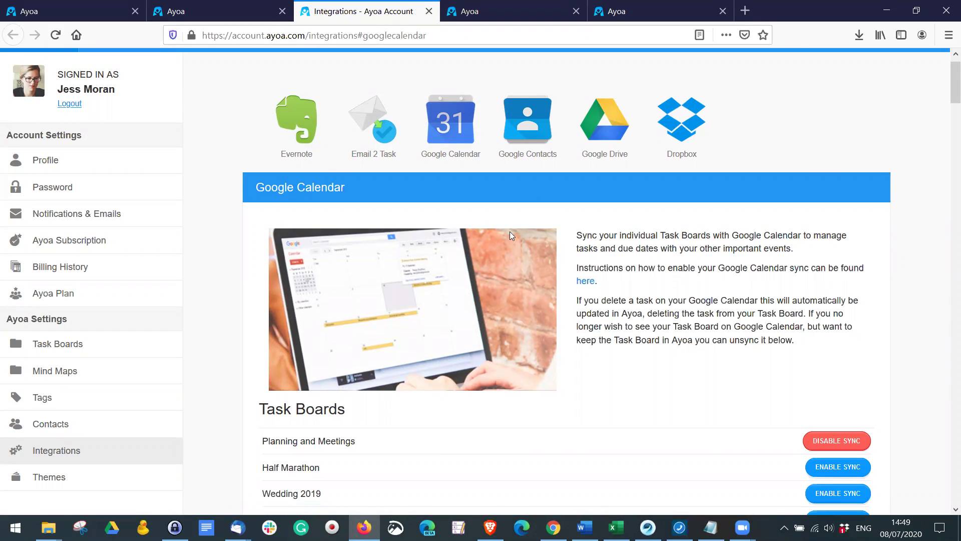
{"action": "scroll", "coordinate": [509, 232], "scroll_direction": "down", "scroll_amount": 5}
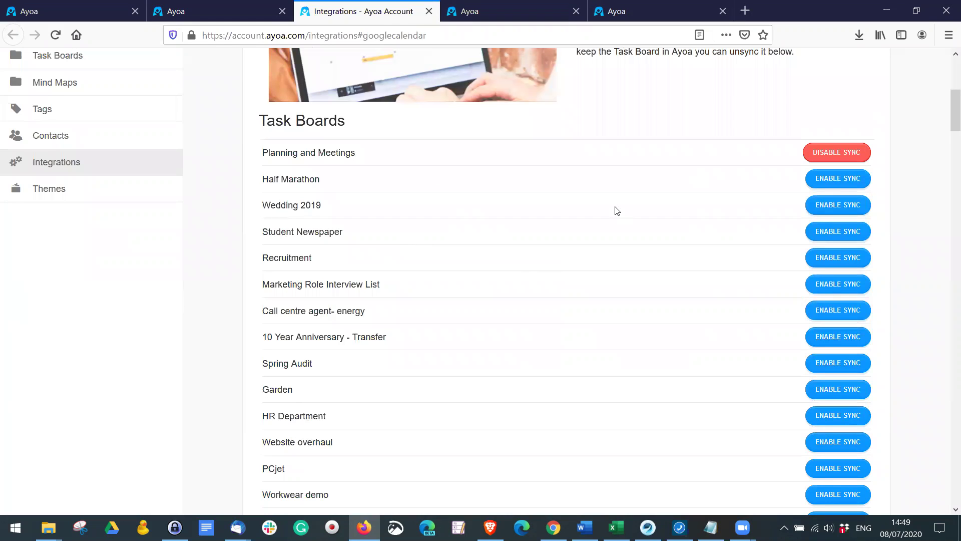
{"action": "scroll", "coordinate": [616, 210], "scroll_direction": "up", "scroll_amount": 2}
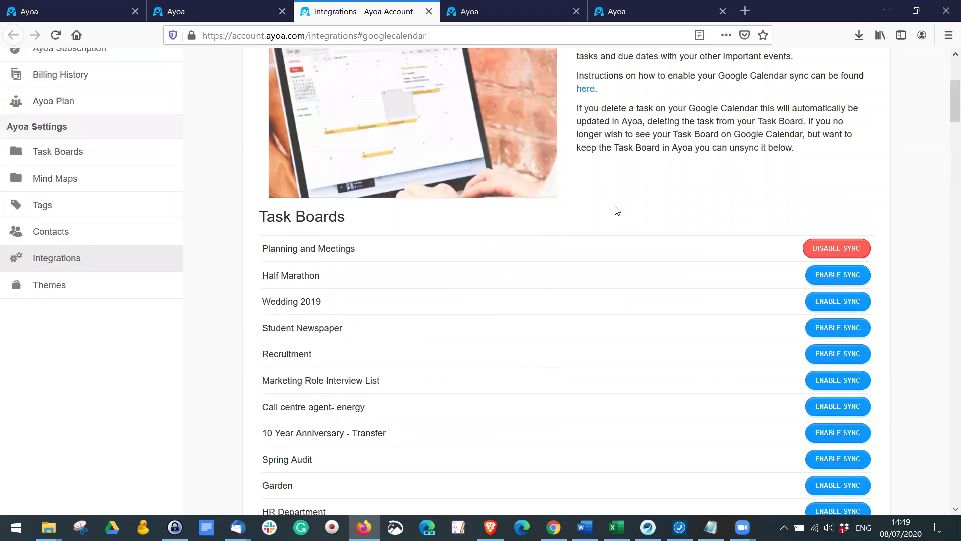
{"action": "scroll", "coordinate": [616, 210], "scroll_direction": "up", "scroll_amount": 5}
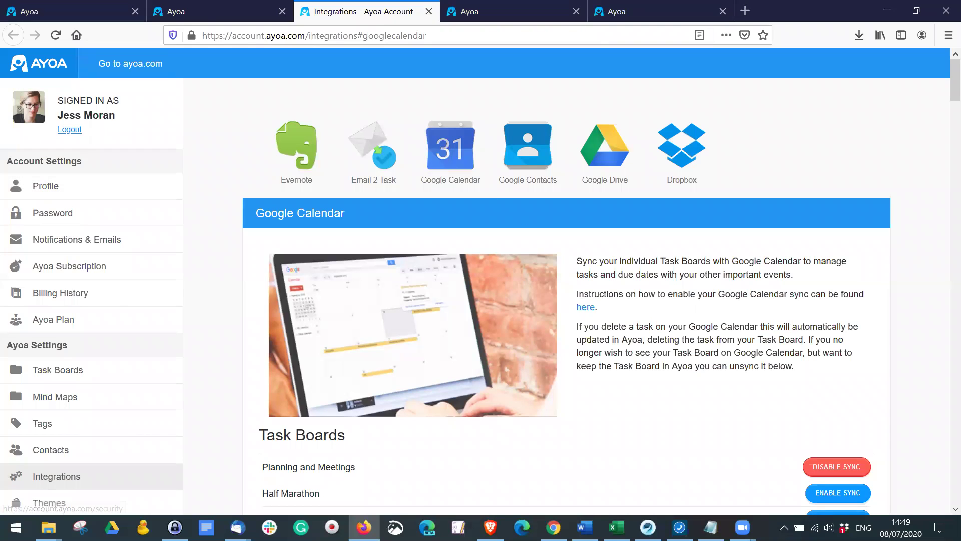
{"action": "key", "text": "alt+Tab"}
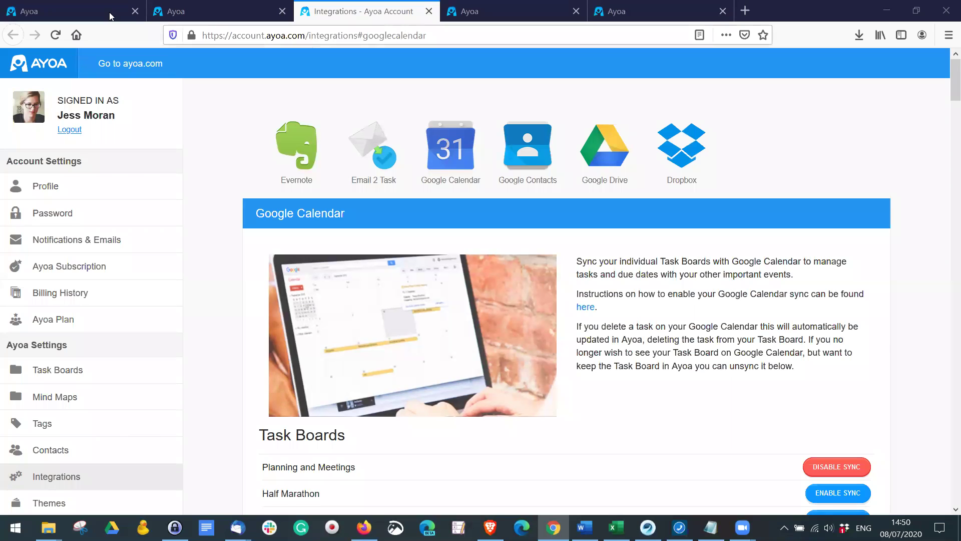
Step: Switch to the Ayoa Support mind map and examine the Road Map branch, including Languages, Virtual Meeting Capture, Zoom Intergration and Team Pulse Dashboard
{"action": "left_click", "coordinate": [216, 11]}
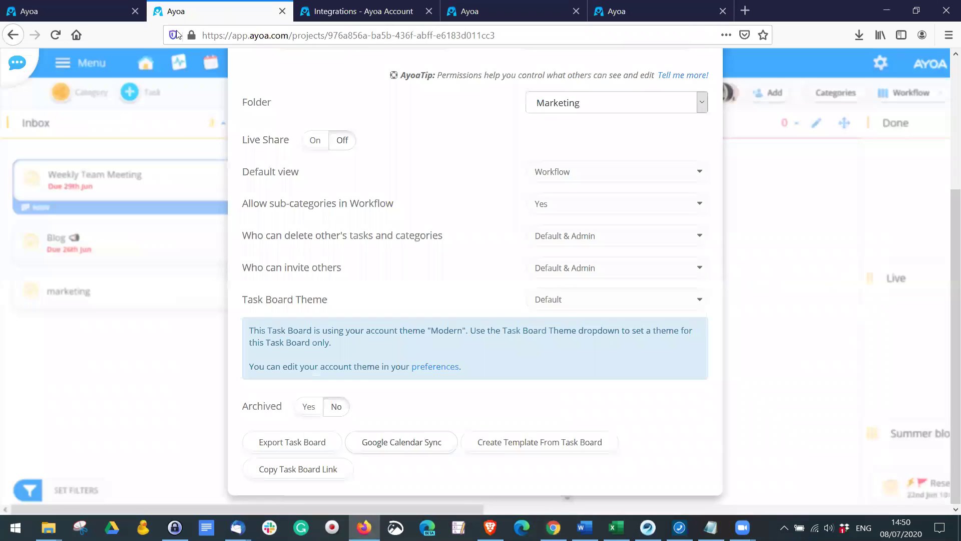
{"action": "left_click", "coordinate": [93, 13]}
{"action": "left_click", "coordinate": [621, 12]}
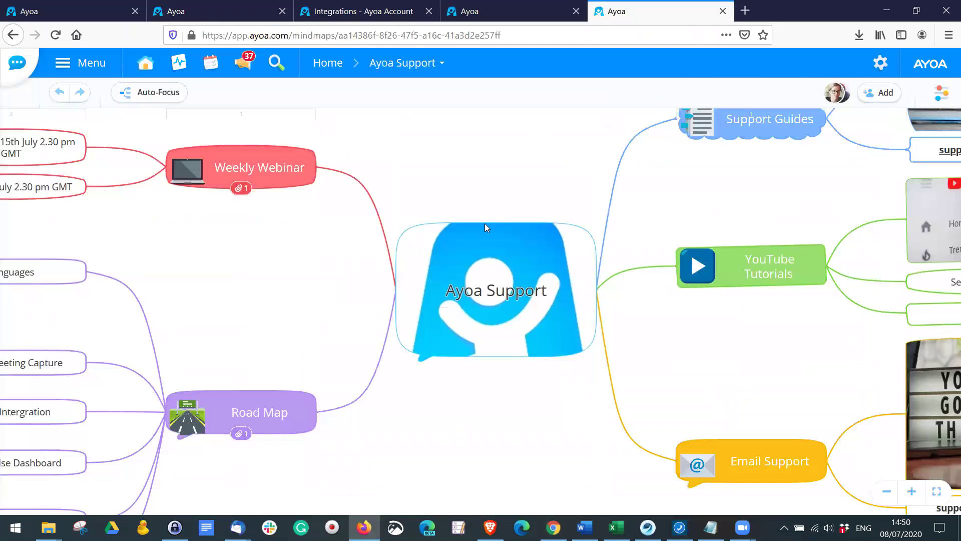
{"action": "left_click_drag", "start_coordinate": [540, 264], "coordinate": [641, 214]}
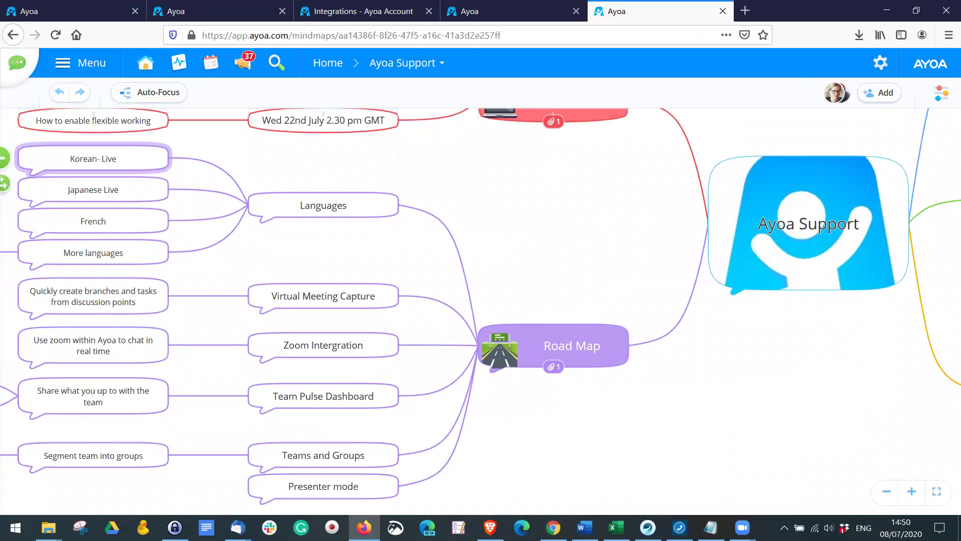
{"action": "left_click_drag", "start_coordinate": [570, 252], "coordinate": [658, 322]}
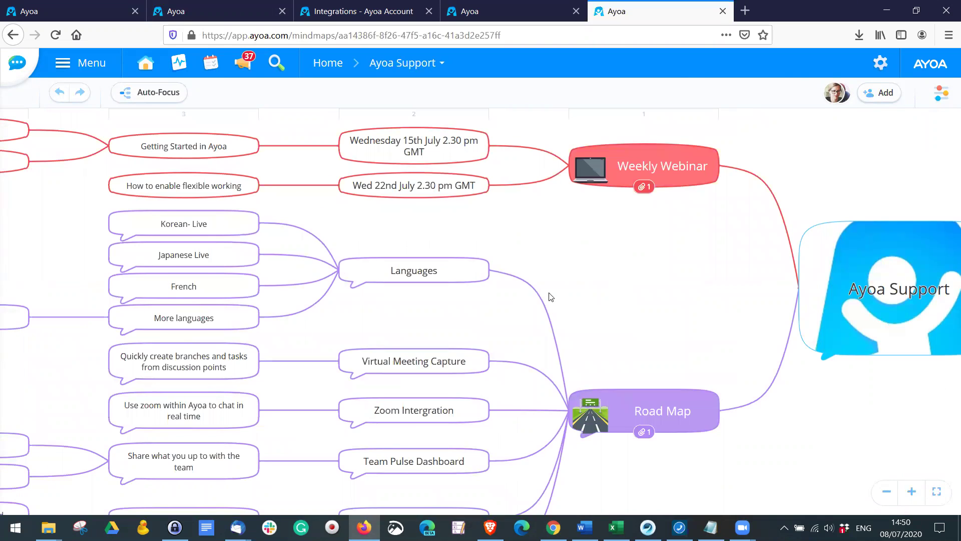
{"action": "left_click_drag", "start_coordinate": [636, 294], "coordinate": [677, 224]}
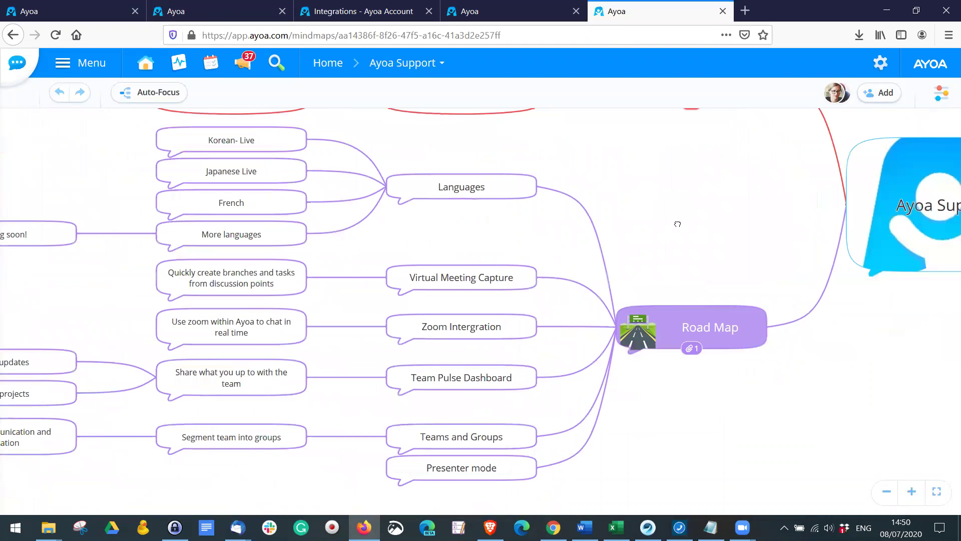
{"action": "left_click_drag", "start_coordinate": [677, 223], "coordinate": [662, 185]}
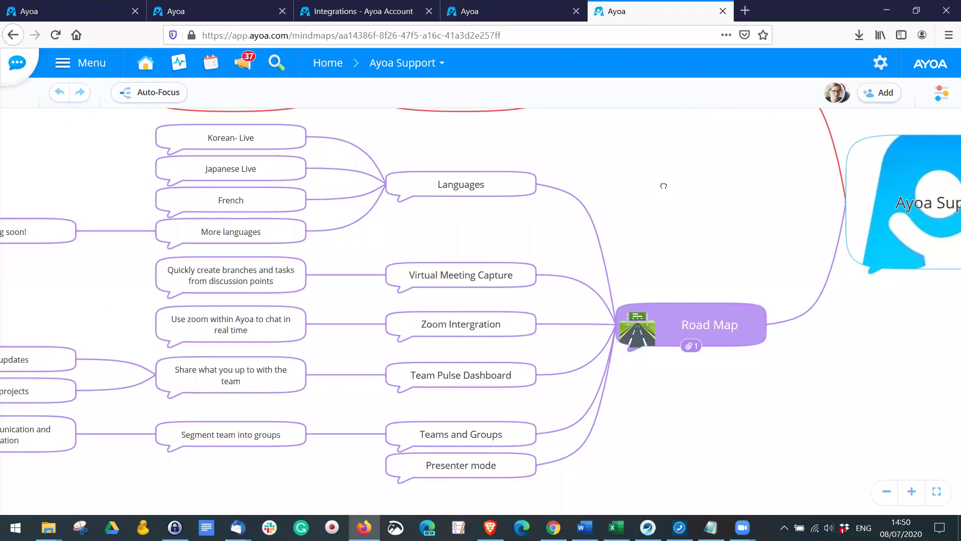
{"action": "left_click", "coordinate": [427, 293]}
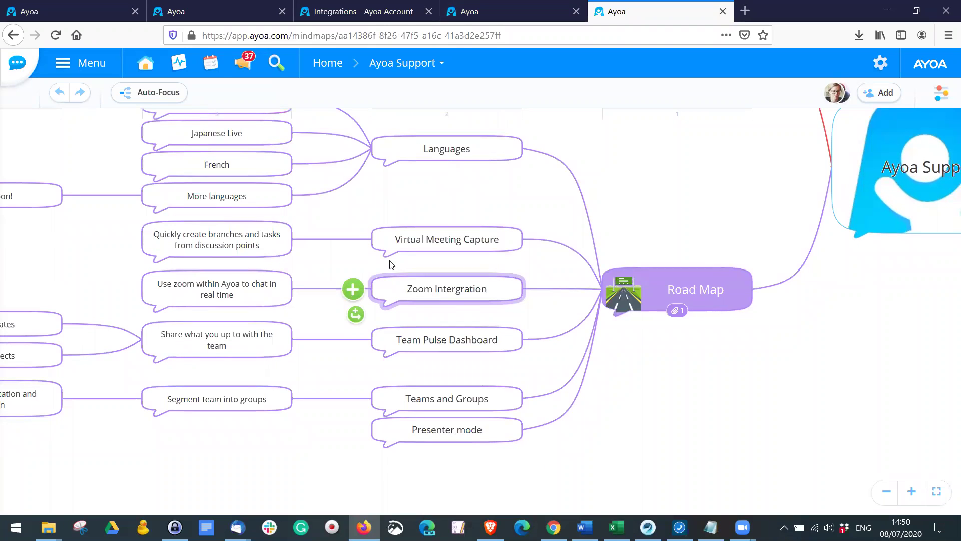
{"action": "left_click", "coordinate": [393, 252]}
{"action": "left_click", "coordinate": [451, 295]}
{"action": "left_click", "coordinate": [720, 395]}
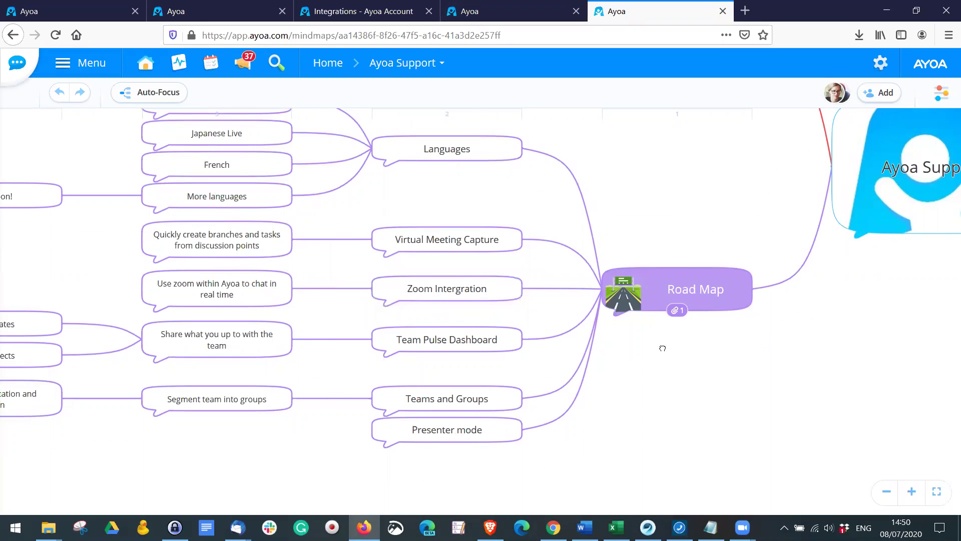
{"action": "left_click", "coordinate": [397, 291]}
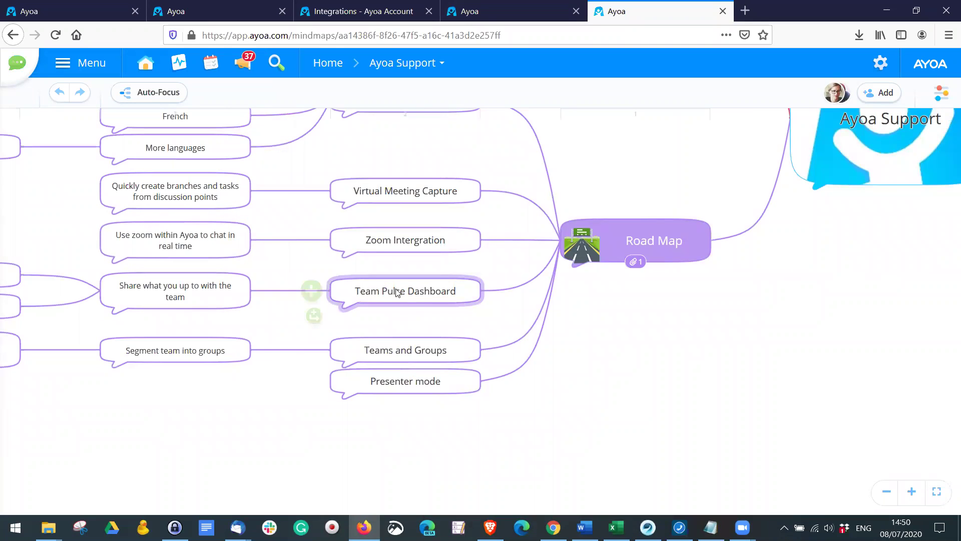
{"action": "left_click", "coordinate": [241, 132]}
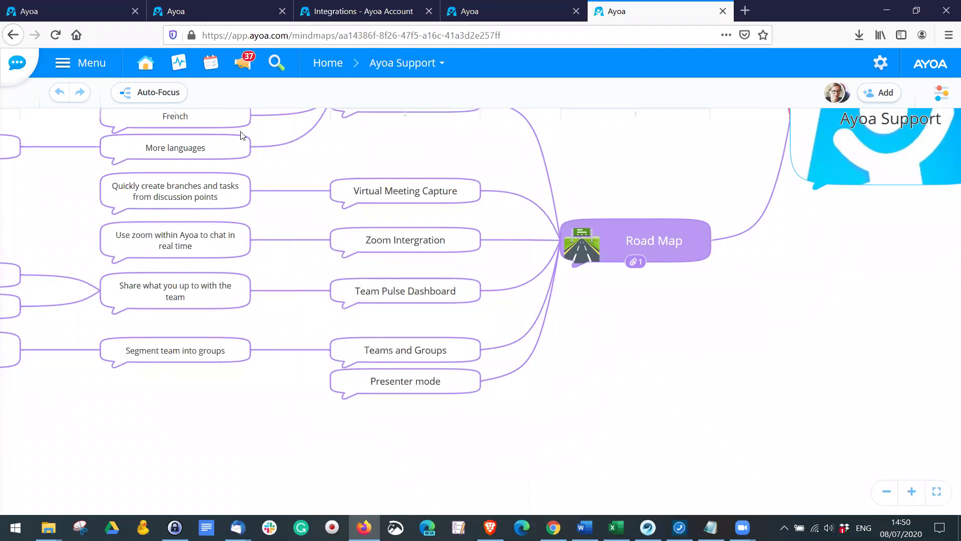
Step: Open Team Pulse for Everyone and go to the field for sharing plans or news with the team
{"action": "left_click", "coordinate": [179, 64]}
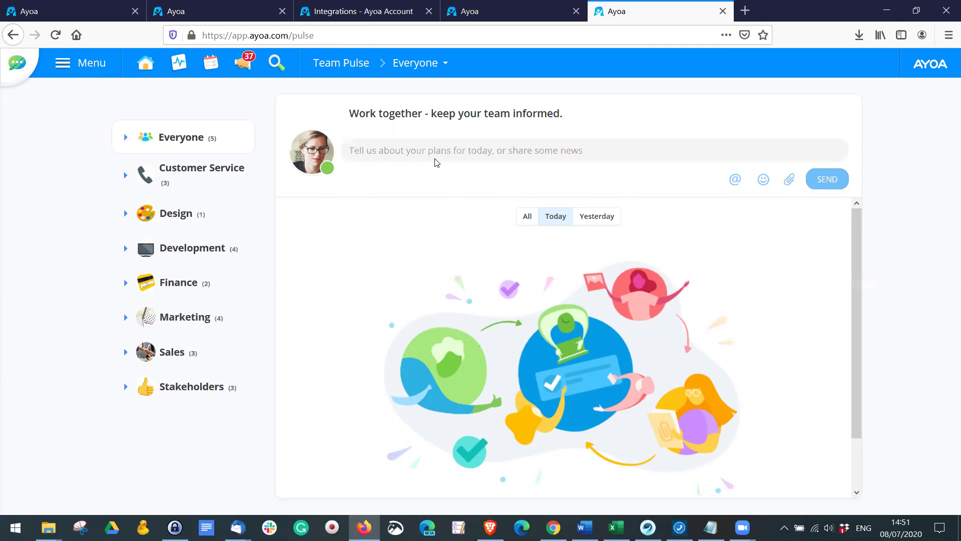
{"action": "left_click", "coordinate": [437, 155]}
Step: Open the Set status dialog, try the In a meeting preset, view its clear-after durations and cancel
{"action": "left_click", "coordinate": [72, 60]}
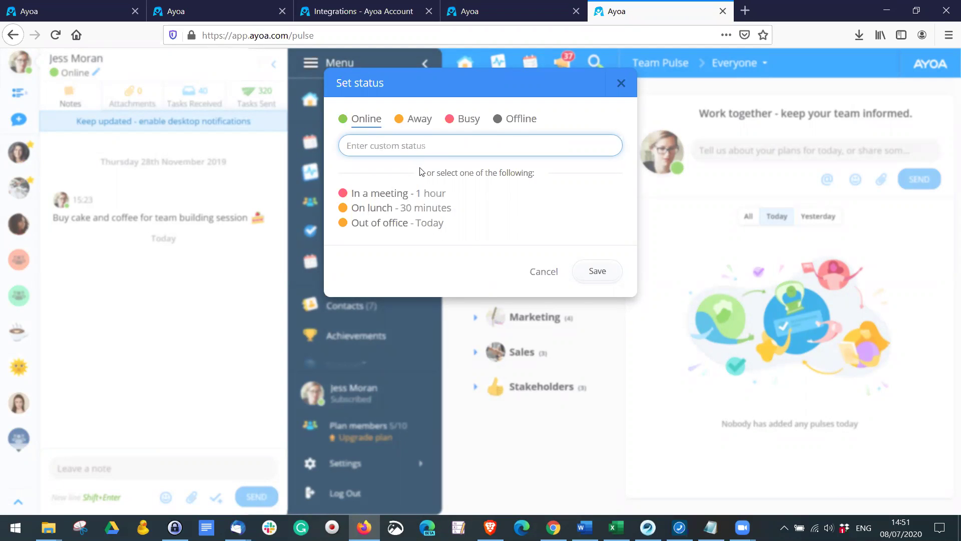
{"action": "left_click", "coordinate": [381, 193]}
{"action": "left_click", "coordinate": [400, 170]}
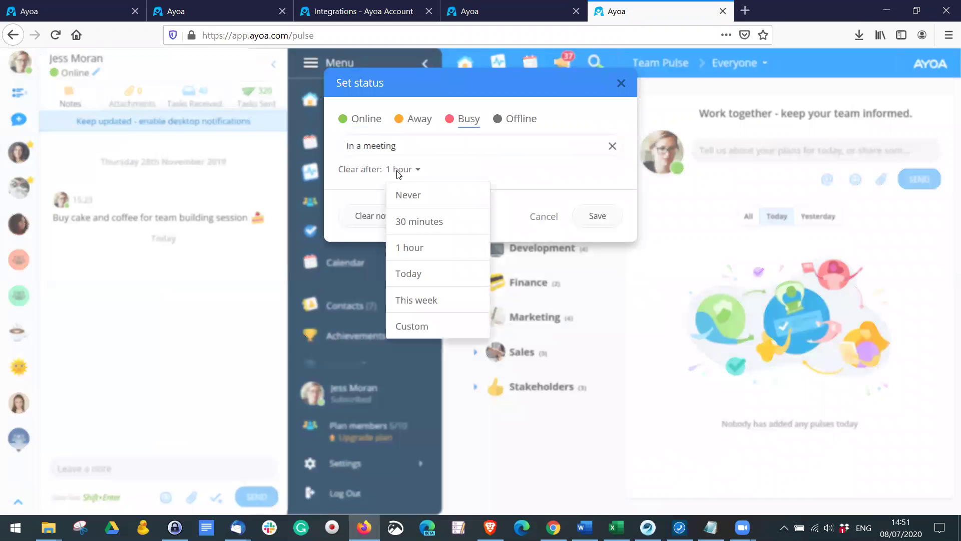
{"action": "left_click", "coordinate": [344, 153]}
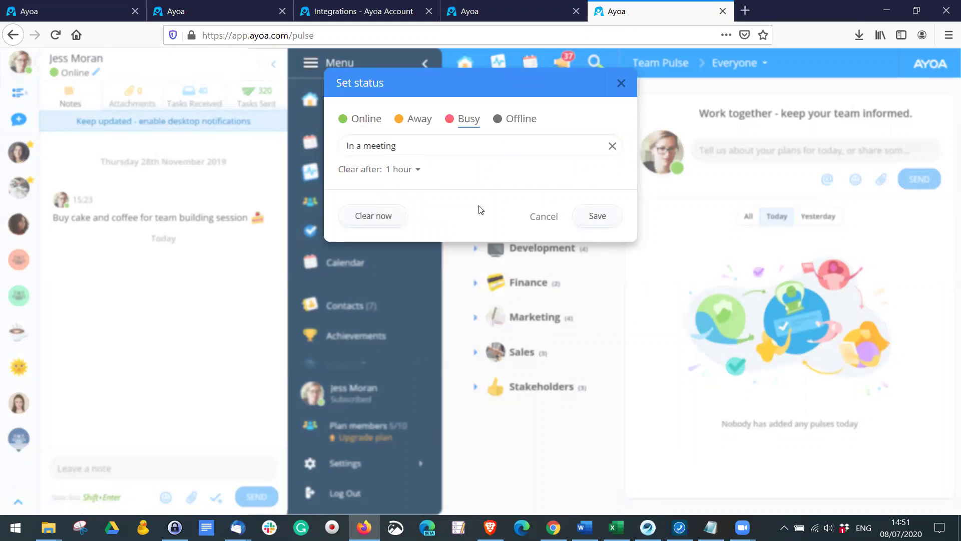
{"action": "left_click", "coordinate": [543, 218]}
Step: Return from Team Pulse to the Home page and collapse the main menu and the chat panel
{"action": "left_click", "coordinate": [490, 16]}
{"action": "left_click", "coordinate": [632, 15]}
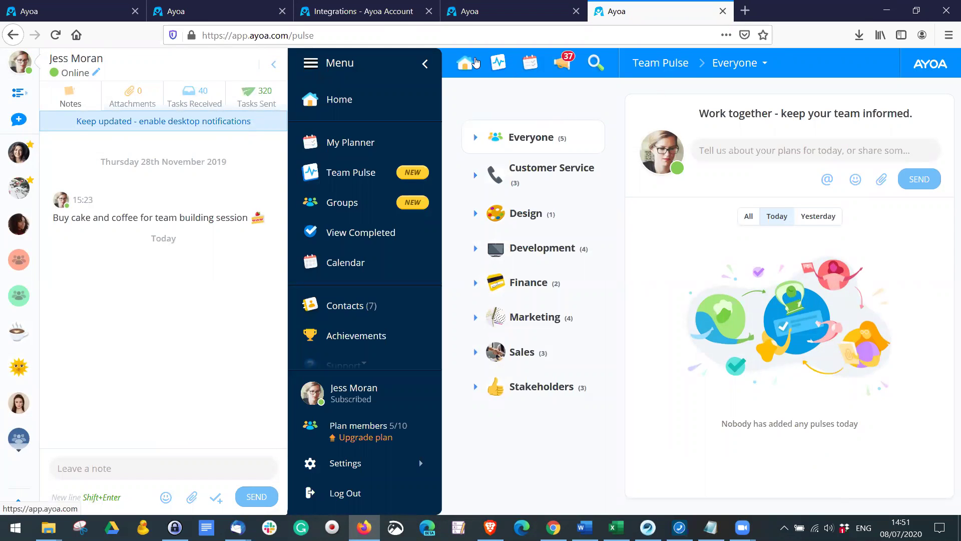
{"action": "left_click", "coordinate": [473, 63]}
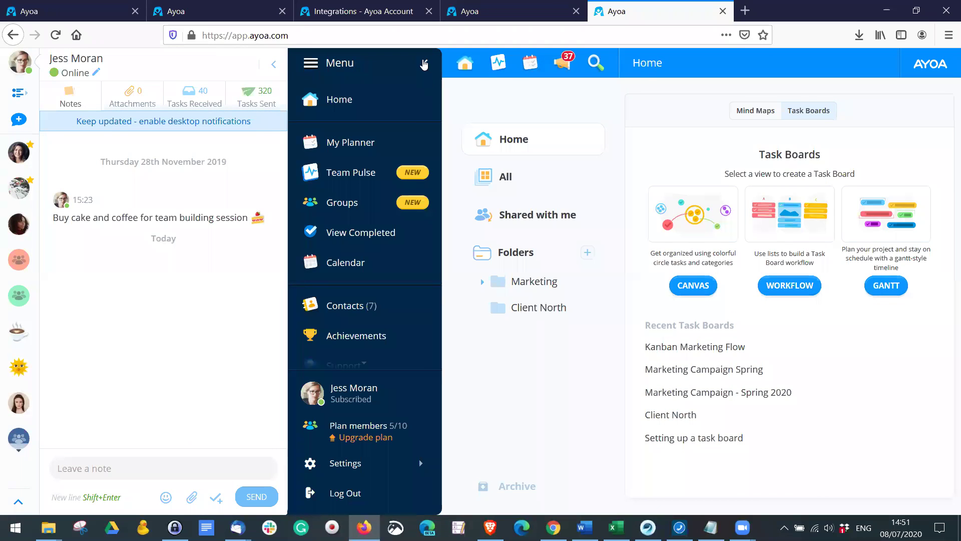
{"action": "left_click", "coordinate": [424, 64]}
{"action": "left_click", "coordinate": [510, 11]}
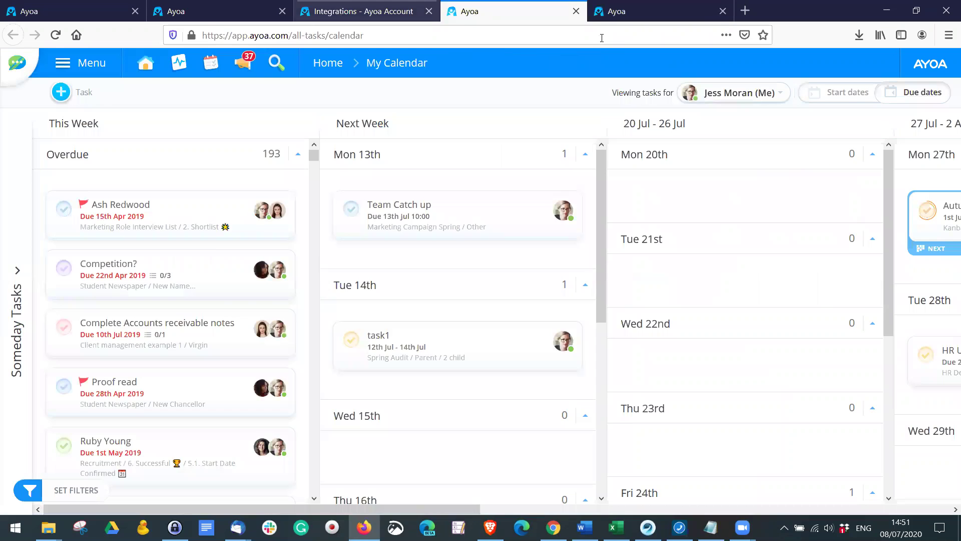
{"action": "left_click", "coordinate": [622, 12]}
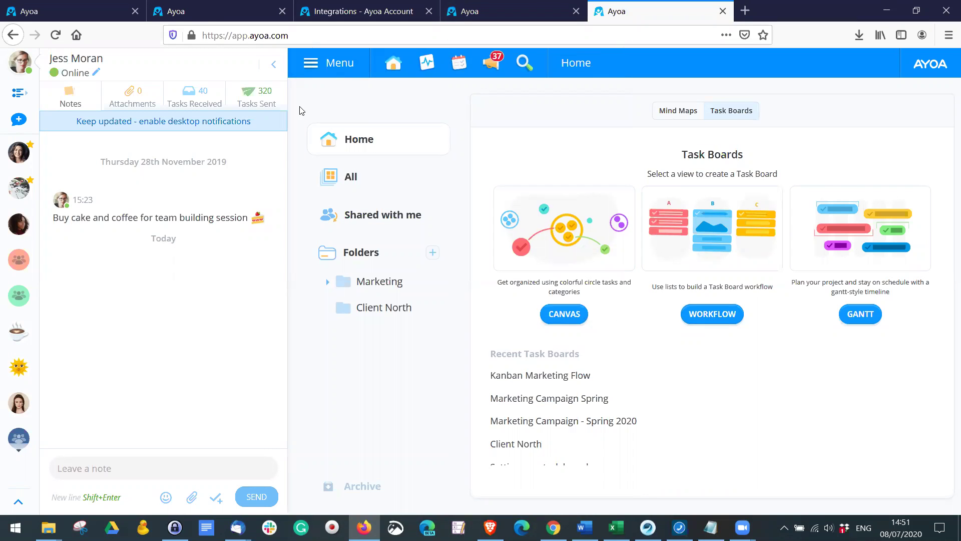
{"action": "left_click", "coordinate": [274, 62]}
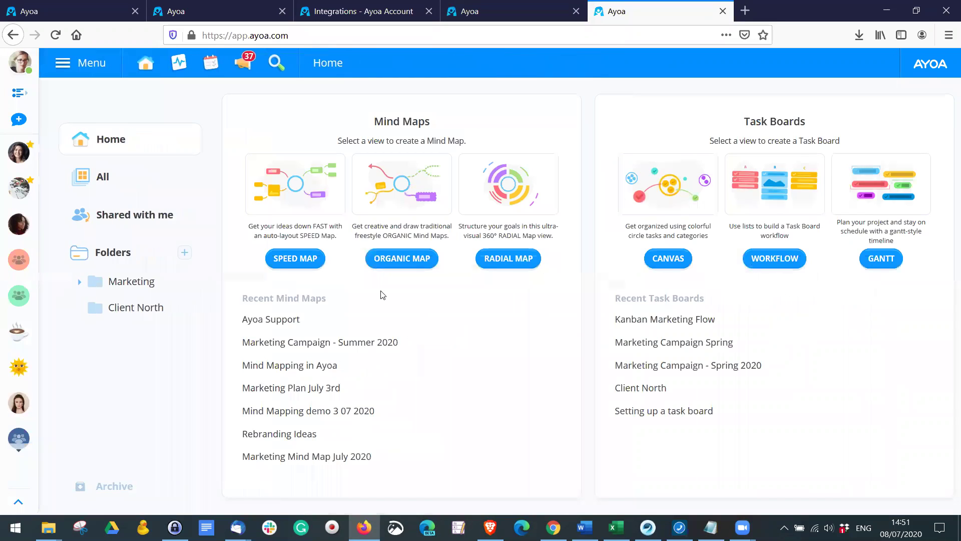
Step: Reopen the Ayoa Support mind map from the recent mind maps and examine its Weekly Webinar and Road Map branches
{"action": "left_click", "coordinate": [286, 321]}
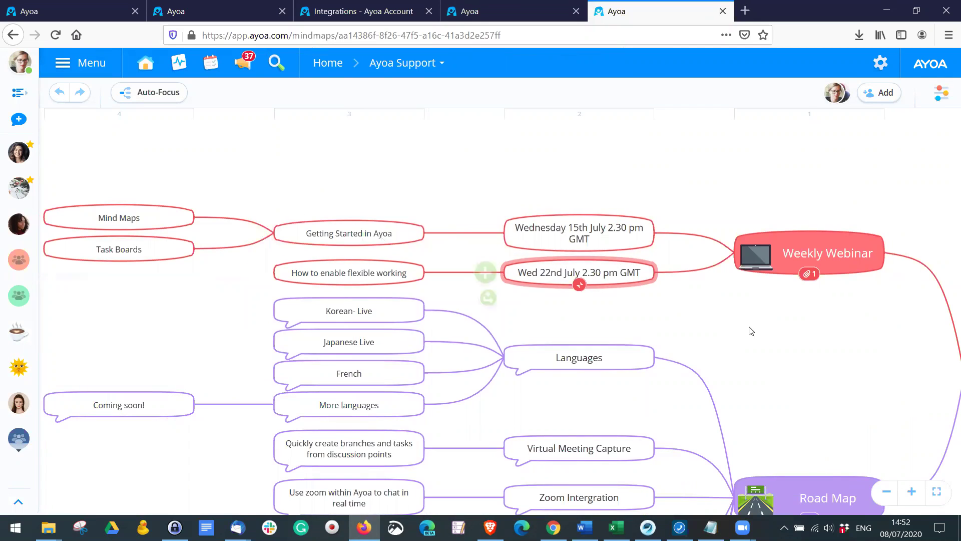
{"action": "left_click_drag", "start_coordinate": [800, 353], "coordinate": [698, 297]}
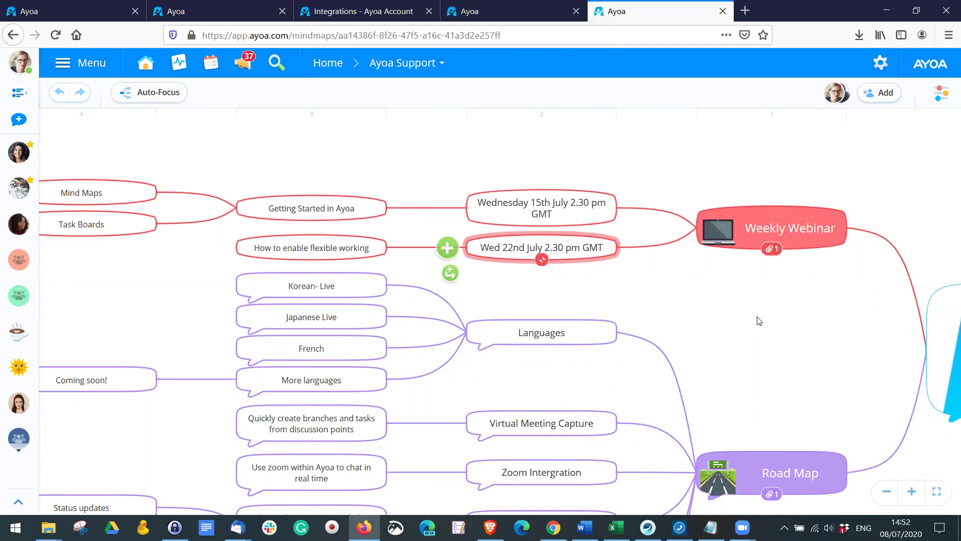
{"action": "scroll", "coordinate": [748, 234], "scroll_direction": "down", "scroll_amount": 1}
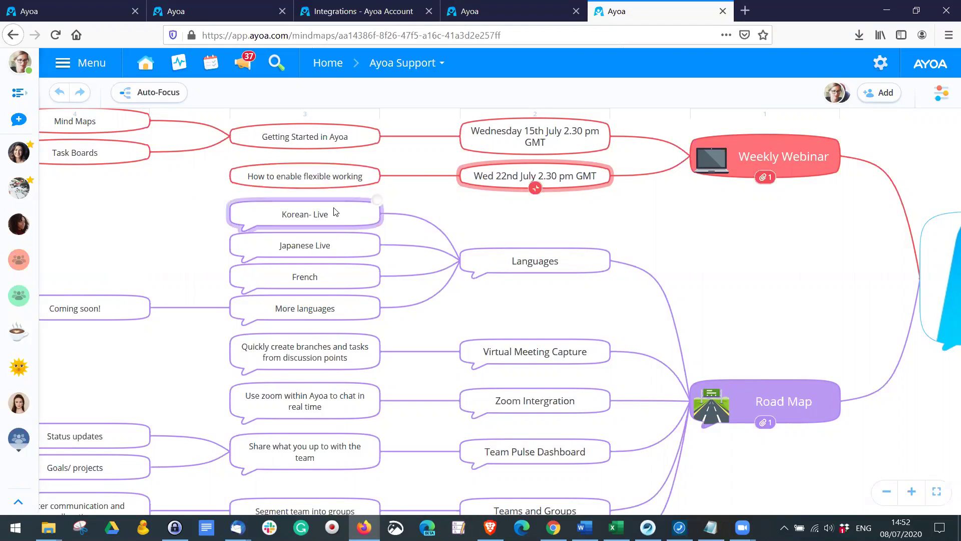
{"action": "left_click_drag", "start_coordinate": [703, 259], "coordinate": [689, 272]}
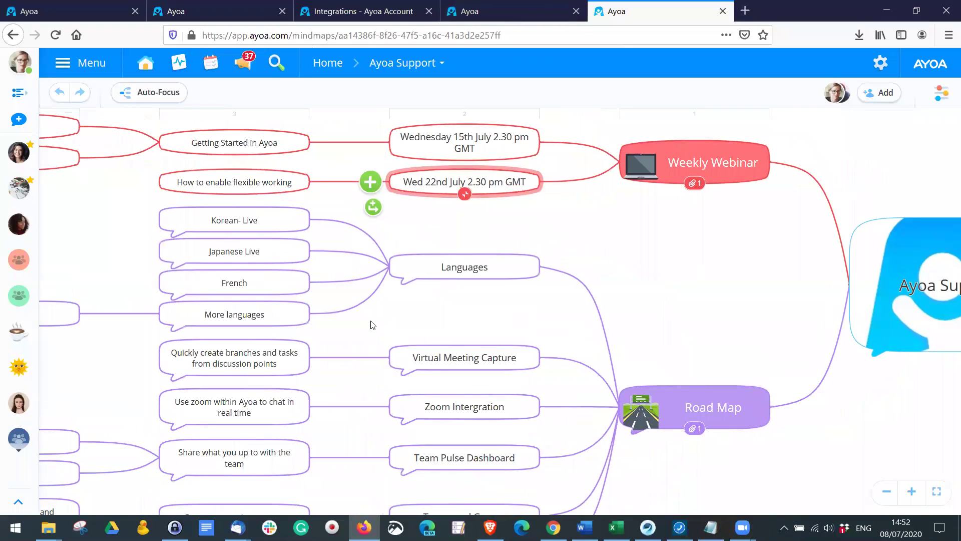
{"action": "left_click_drag", "start_coordinate": [617, 250], "coordinate": [774, 251]}
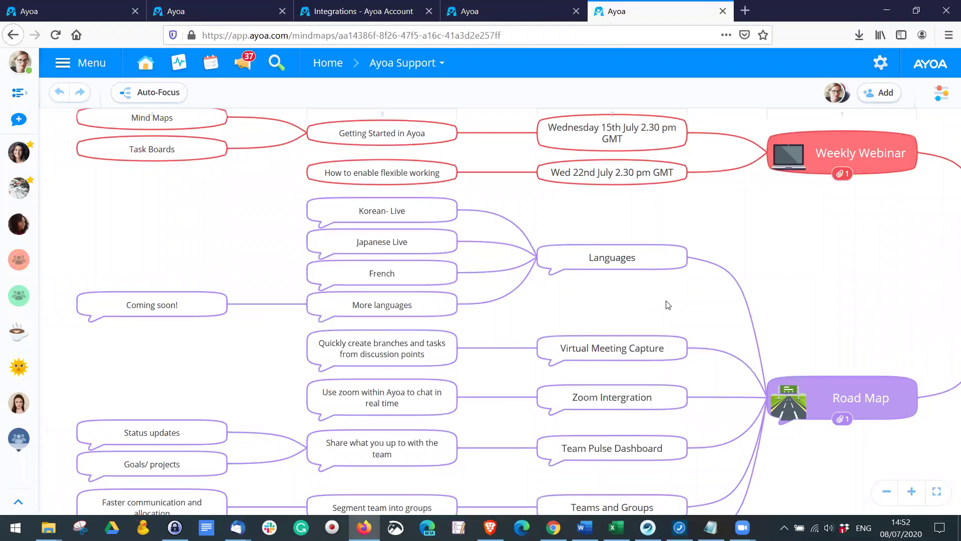
{"action": "left_click", "coordinate": [389, 215]}
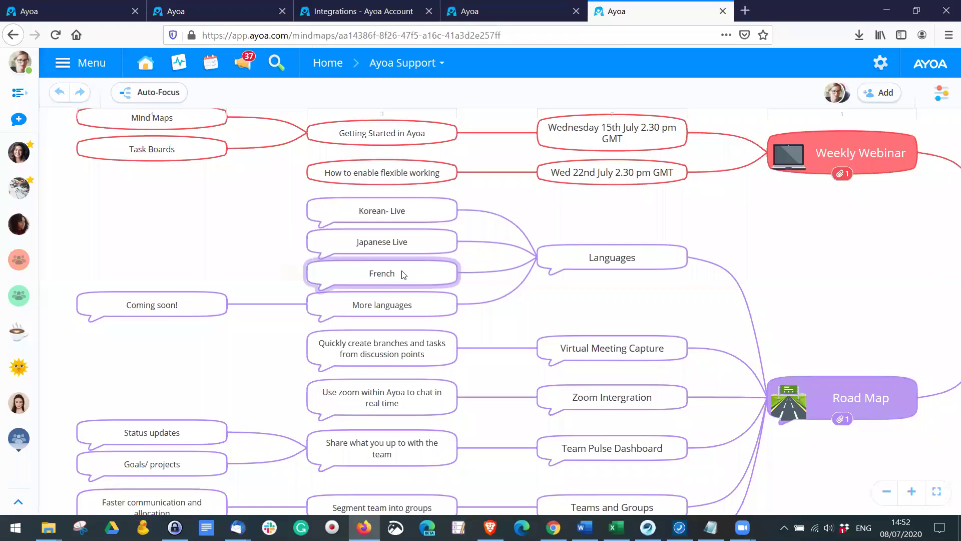
{"action": "left_click_drag", "start_coordinate": [826, 280], "coordinate": [667, 188]}
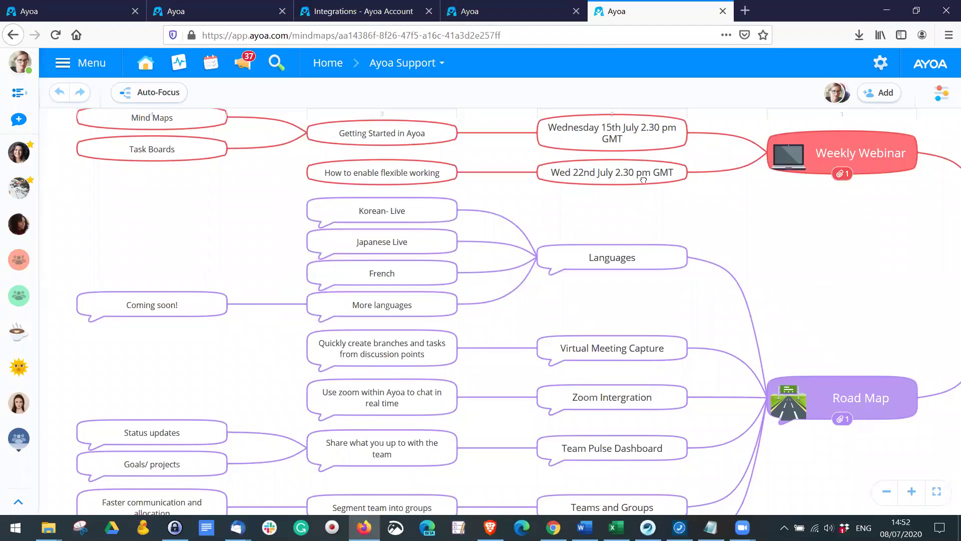
{"action": "scroll", "coordinate": [669, 410], "scroll_direction": "up", "scroll_amount": 4}
{"action": "left_click_drag", "start_coordinate": [663, 412], "coordinate": [365, 280]}
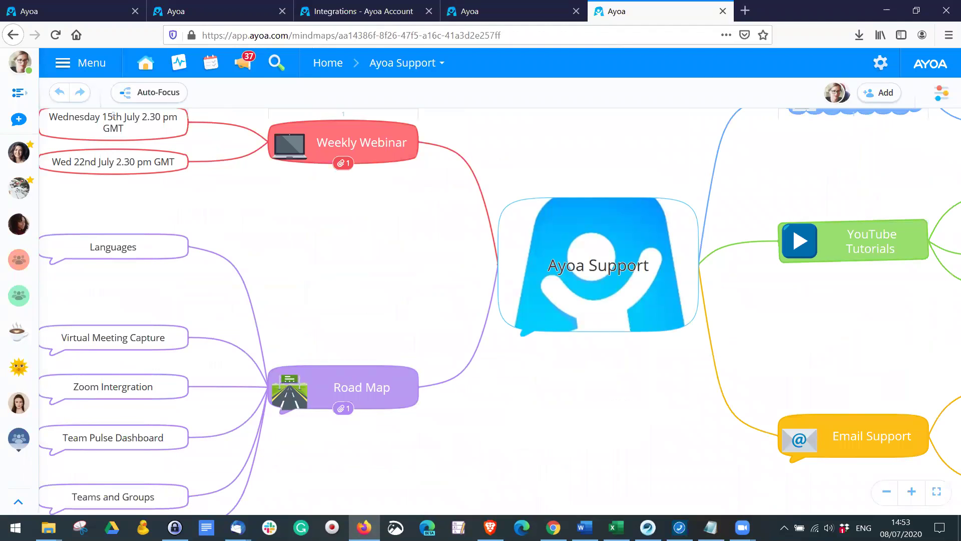
Step: Switch to the browser tab showing My Calendar by start dates
{"action": "left_click", "coordinate": [65, 7]}
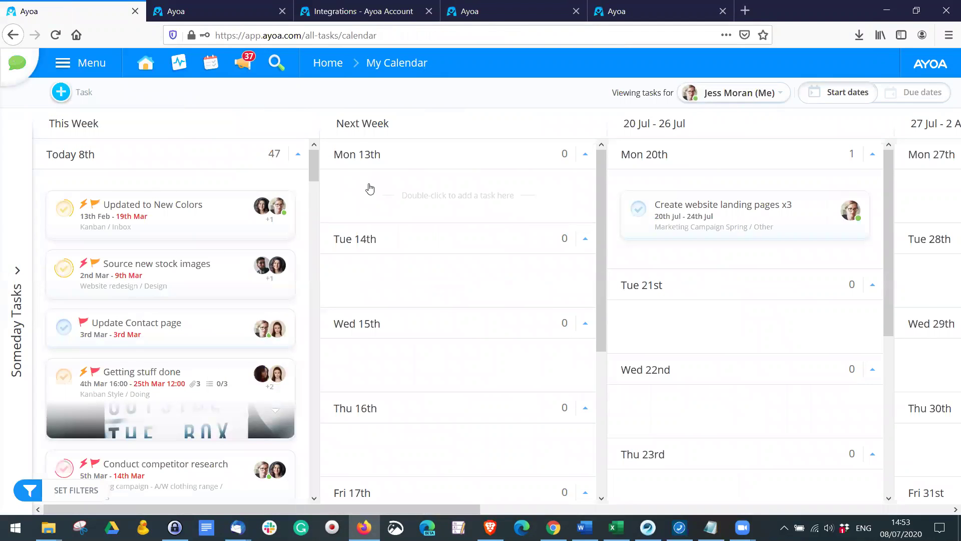